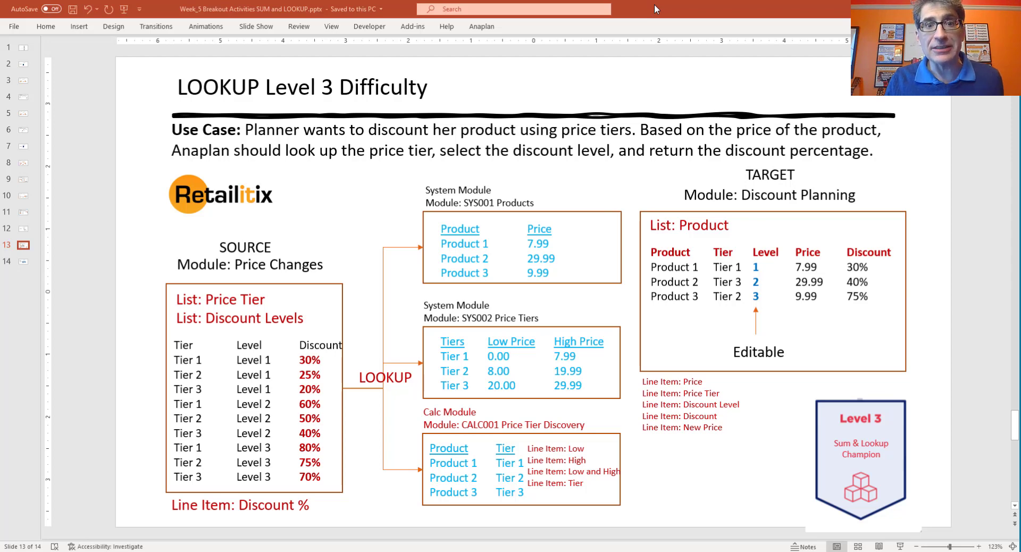
Drag the LOOKUP Level 3 PowerPoint window onto the other monitor to reveal the desktop.
{"action": "left_click_drag", "start_coordinate": [654, 5], "coordinate": [1020, 213]}
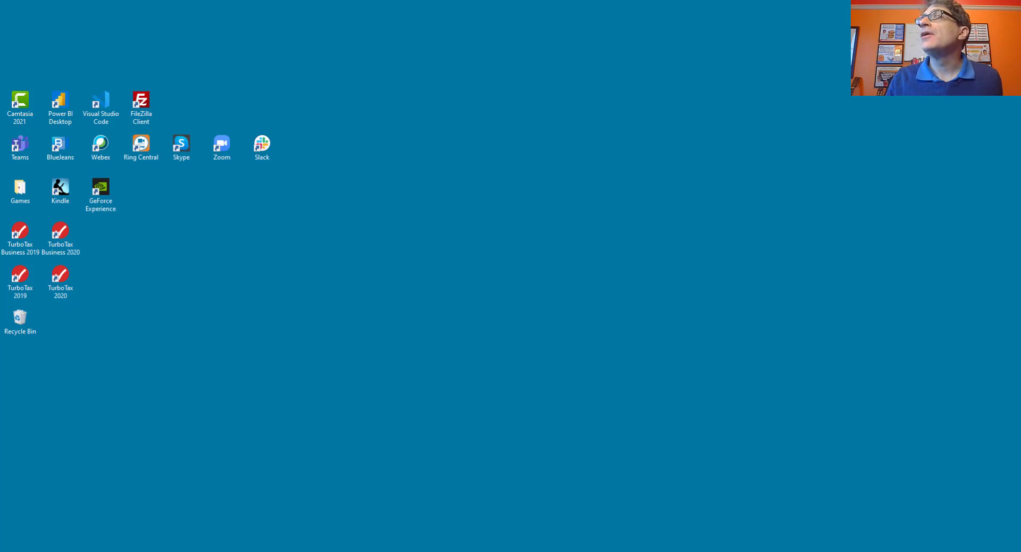
Bring the Anaplan browser onto this screen, close the CALC001 Price Tier Discovery tab, and show Lists.
{"action": "left_click_drag", "start_coordinate": [1020, 175], "coordinate": [212, 56]}
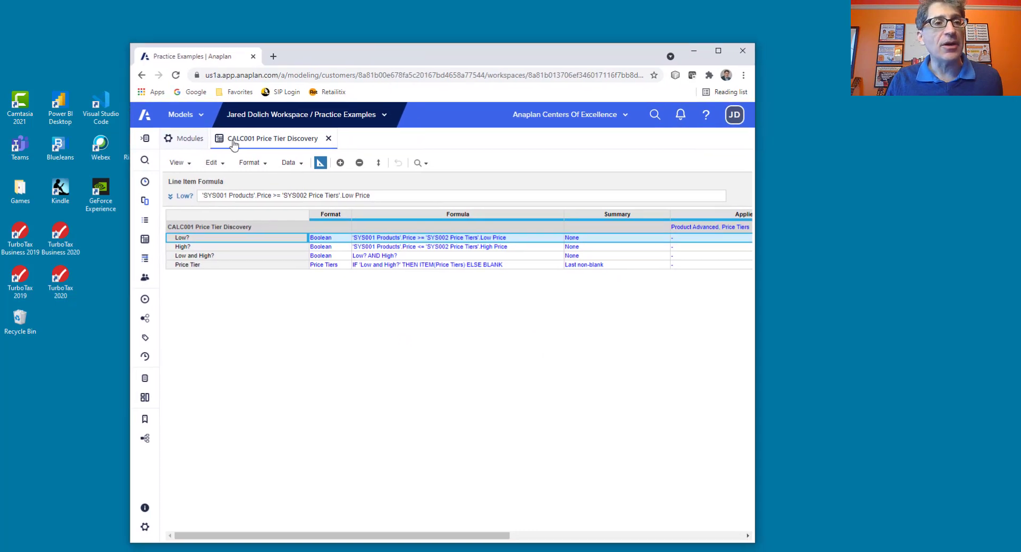
{"action": "left_click", "coordinate": [328, 138]}
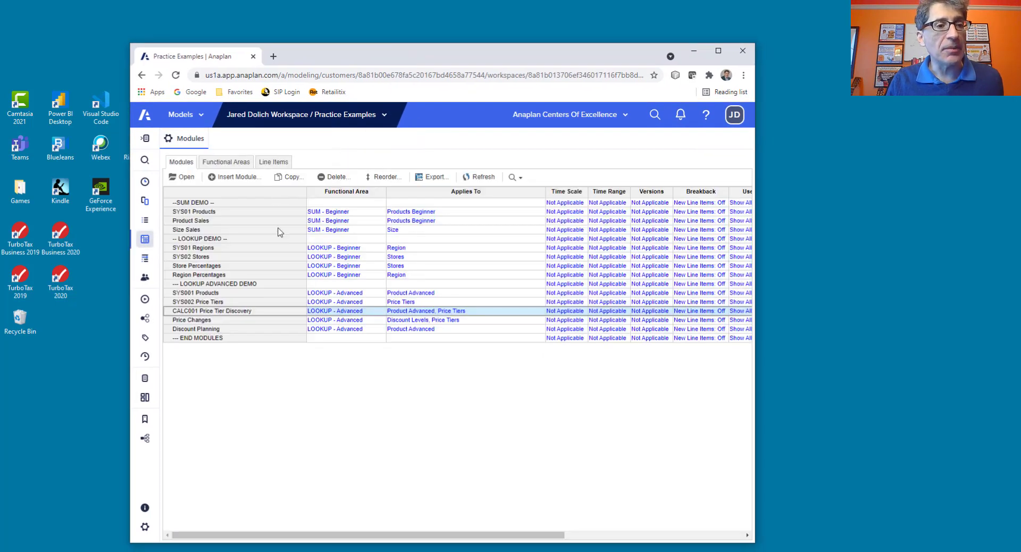
{"action": "left_click", "coordinate": [145, 219]}
Review the LOOKUP ADVANCED lists' top levels: All Products, All Tiers and All Levels.
{"action": "left_click_drag", "start_coordinate": [208, 255], "coordinate": [207, 271]}
{"action": "left_click", "coordinate": [205, 254]}
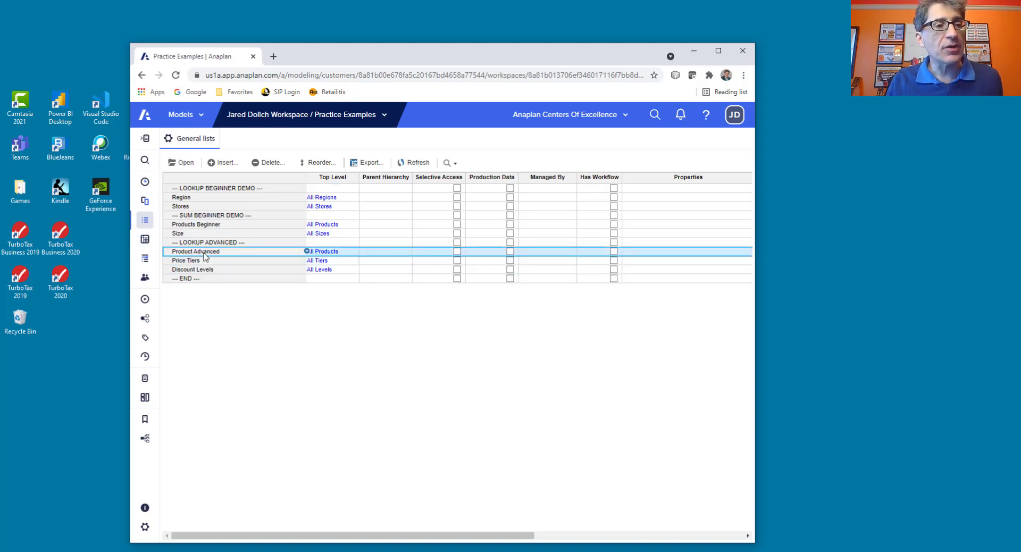
{"action": "left_click", "coordinate": [334, 252]}
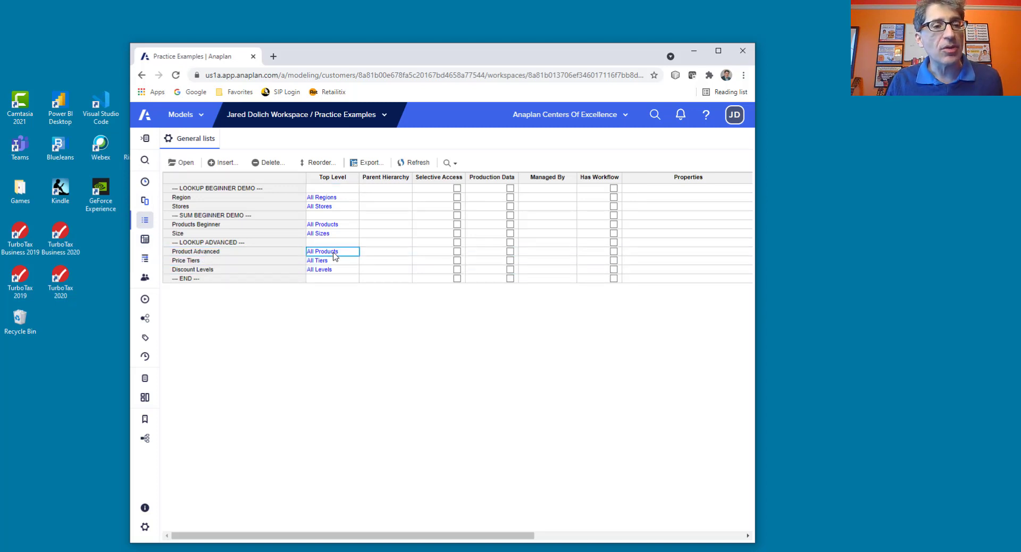
{"action": "left_click", "coordinate": [339, 261]}
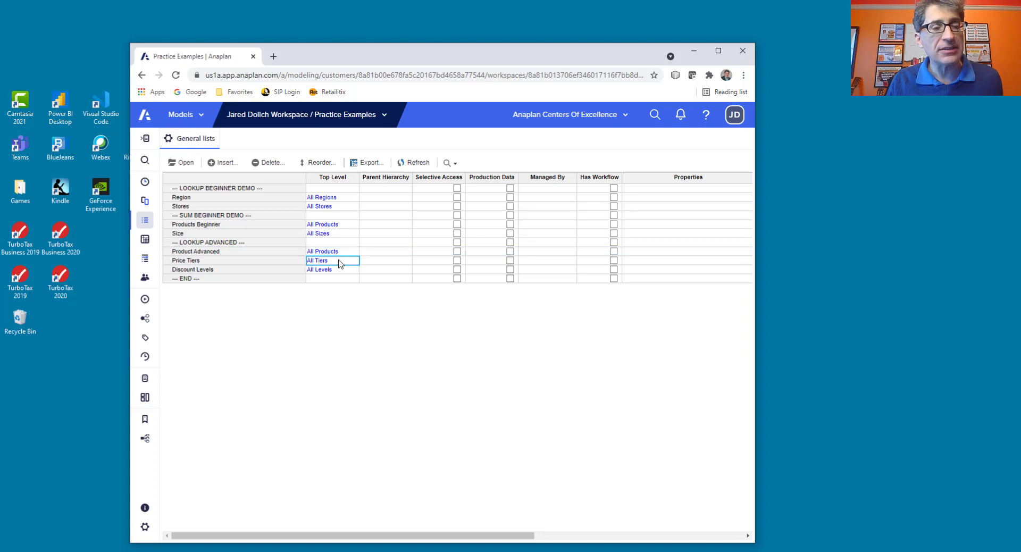
{"action": "left_click", "coordinate": [330, 270]}
{"action": "left_click", "coordinate": [202, 253]}
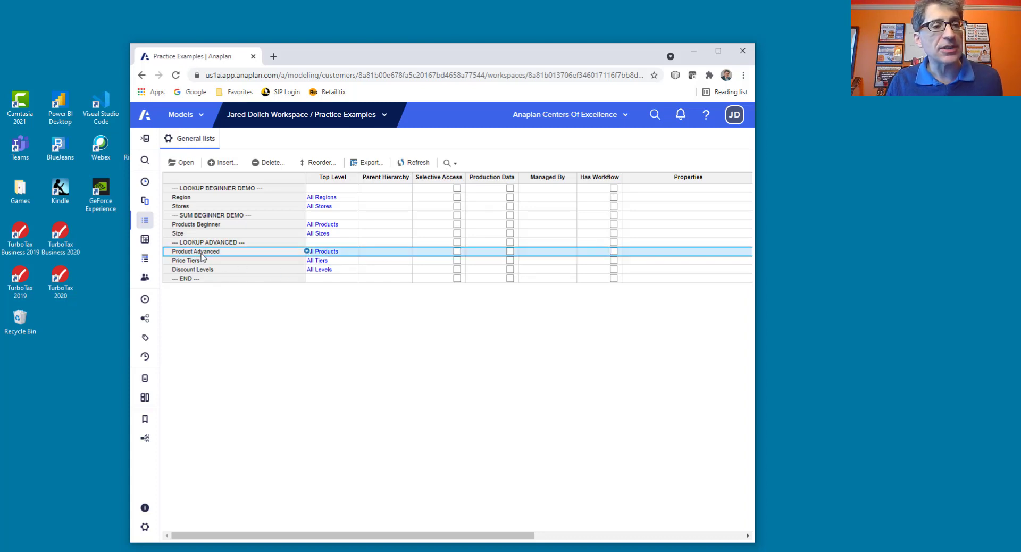
Open and close the Product Advanced and Price Tiers lists to view their items.
{"action": "left_click", "coordinate": [185, 163]}
{"action": "left_click", "coordinate": [212, 211]}
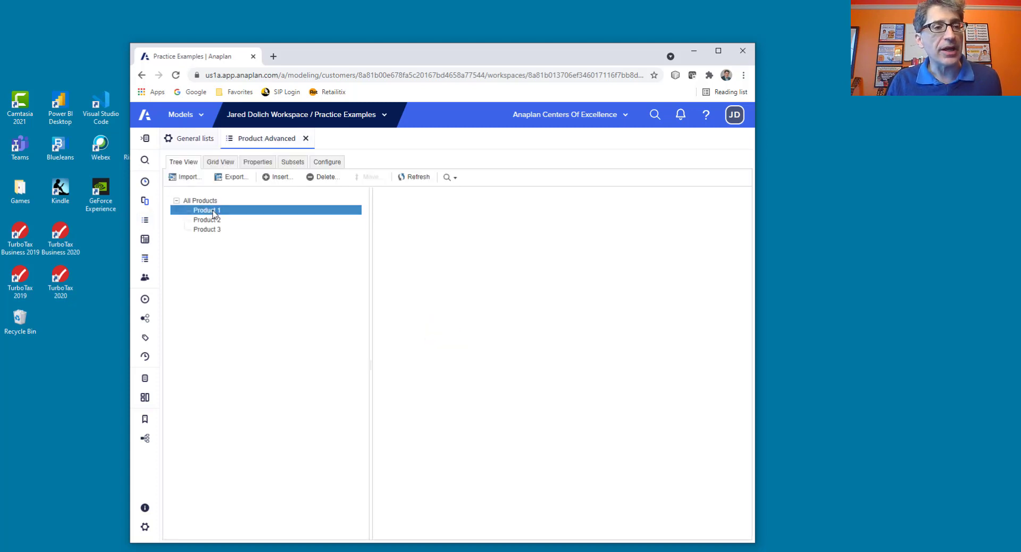
{"action": "left_click", "coordinate": [306, 139]}
{"action": "left_click", "coordinate": [204, 262]}
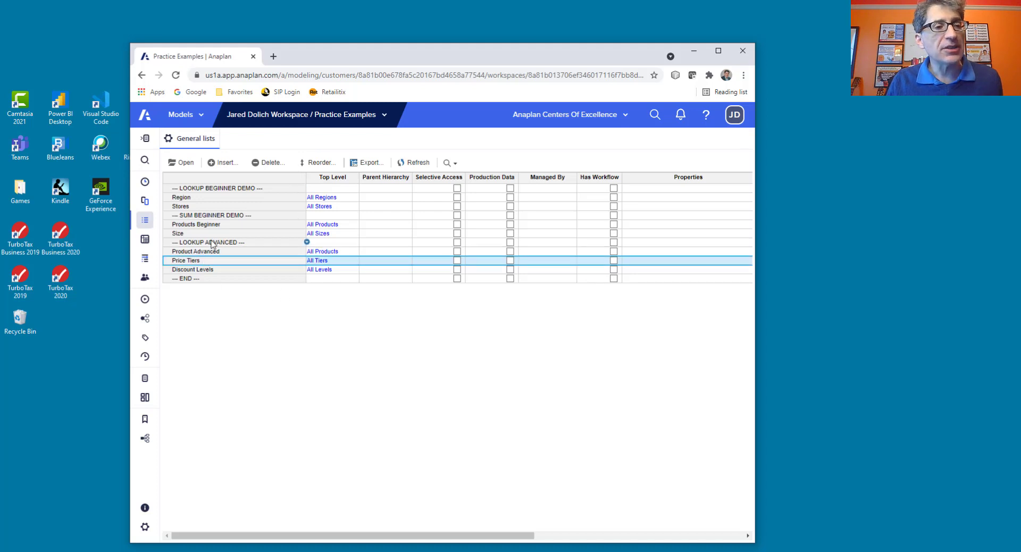
{"action": "left_click", "coordinate": [175, 164]}
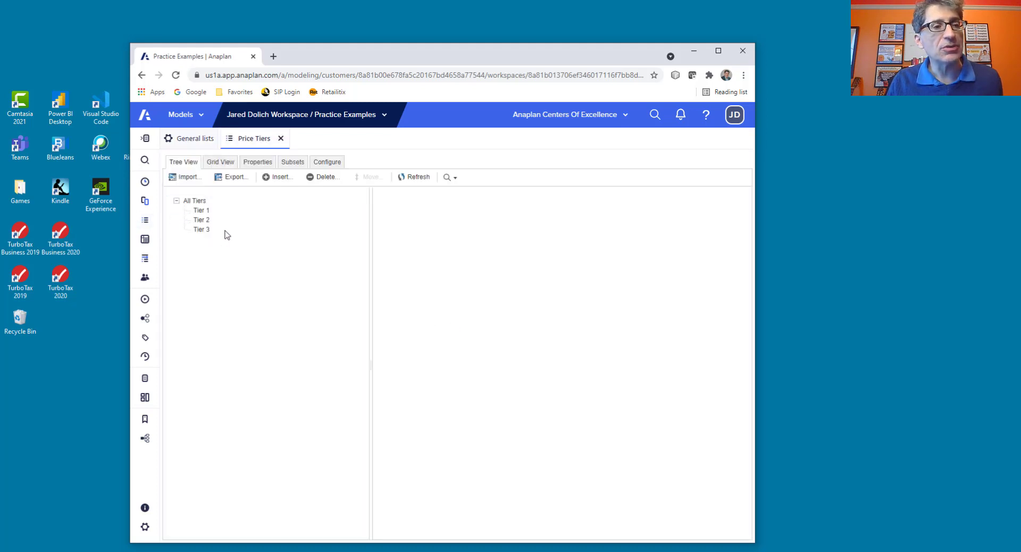
{"action": "left_click", "coordinate": [280, 138]}
Open and close the Discount Levels list, then return to the Modules list.
{"action": "left_click", "coordinate": [202, 271]}
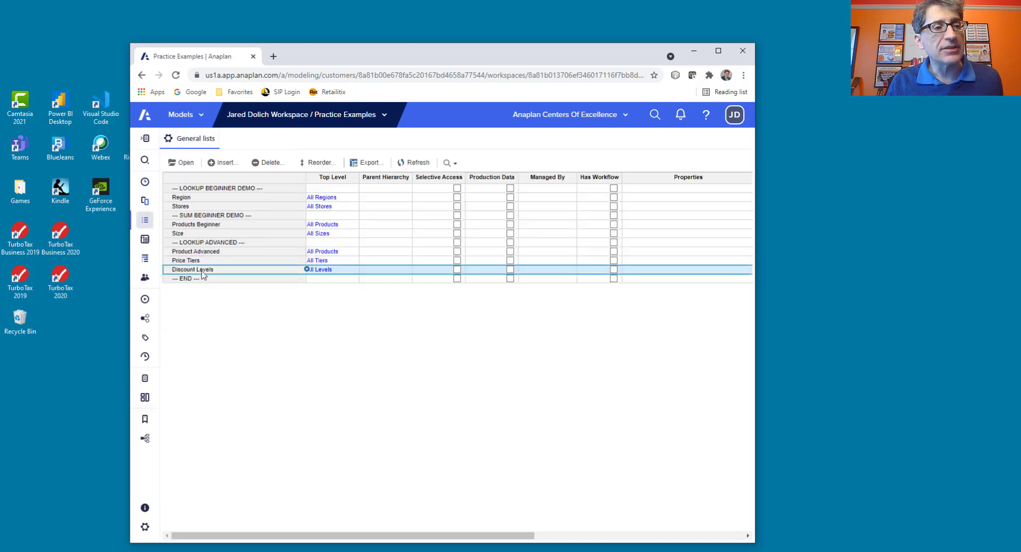
{"action": "left_click", "coordinate": [181, 163]}
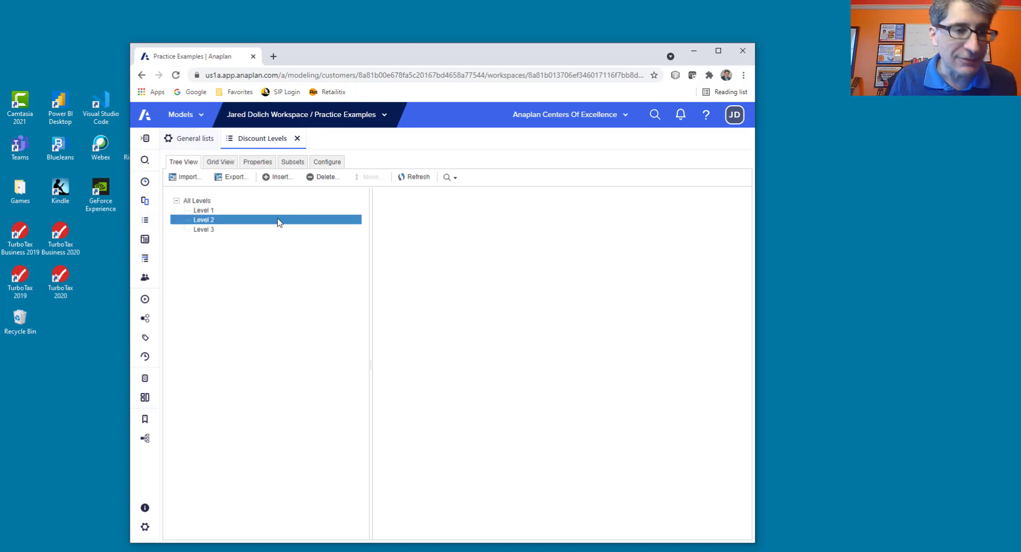
{"action": "left_click", "coordinate": [297, 139]}
{"action": "left_click", "coordinate": [206, 252], "text": "shift"}
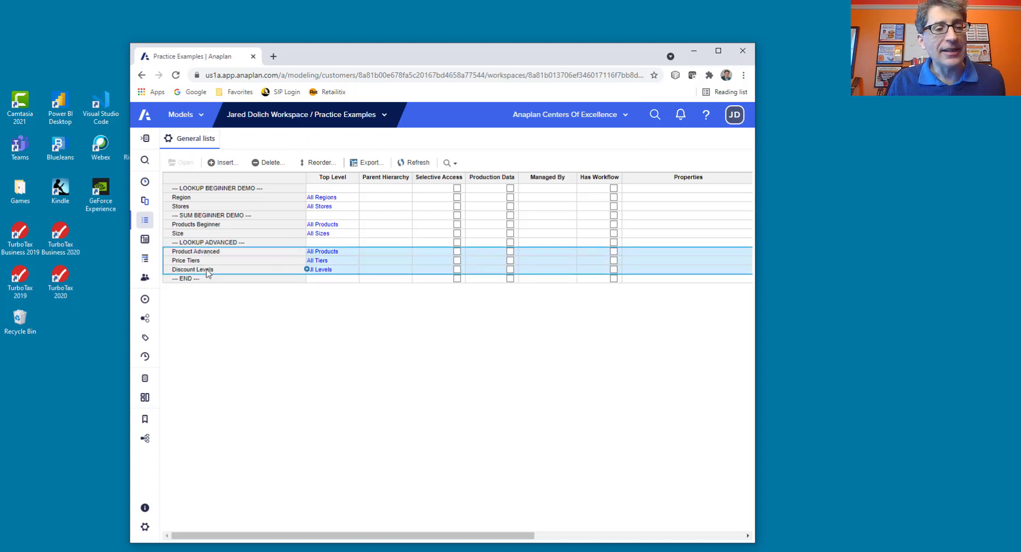
{"action": "left_click", "coordinate": [145, 240]}
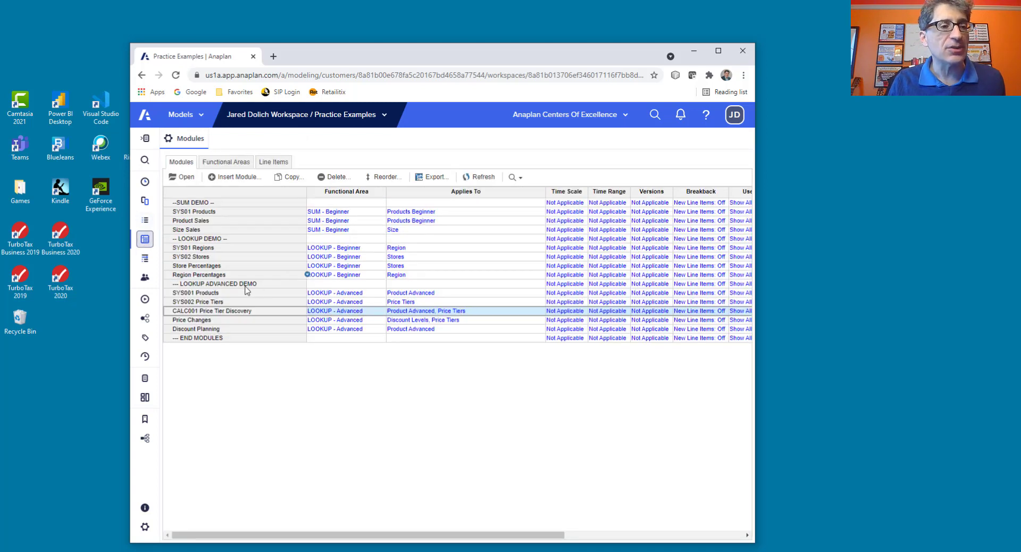
{"action": "left_click", "coordinate": [221, 286]}
{"action": "left_click", "coordinate": [221, 293]}
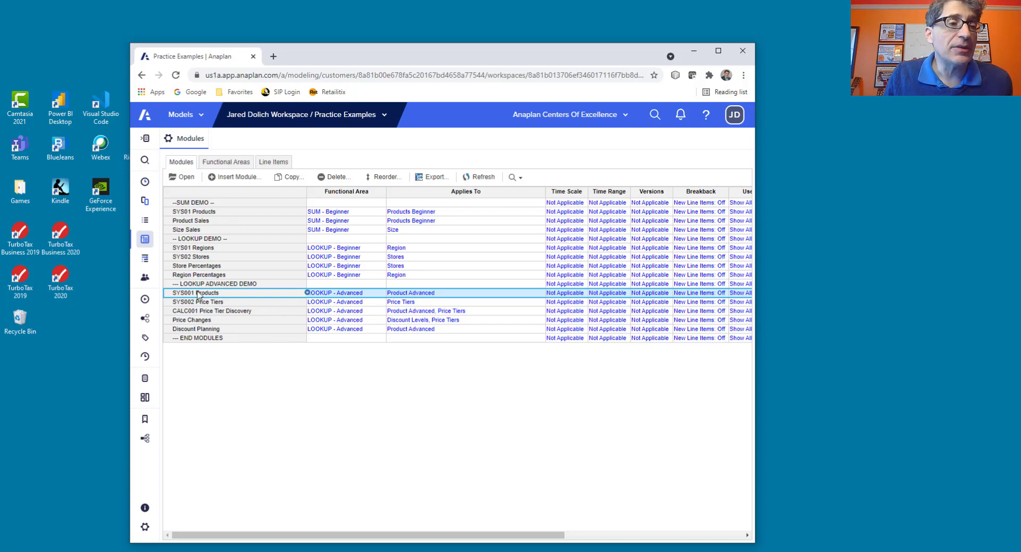
{"action": "left_click", "coordinate": [179, 178]}
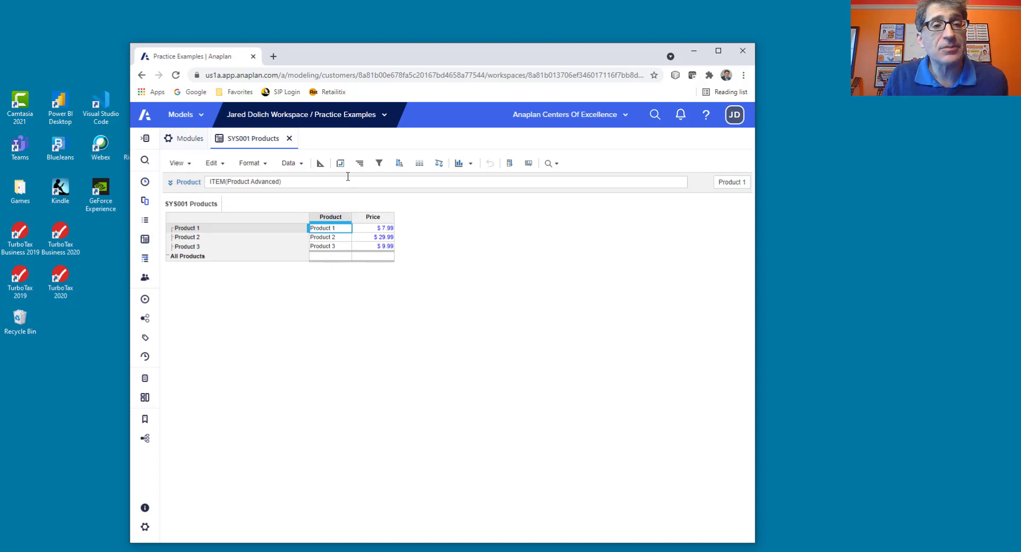
{"action": "left_click", "coordinate": [321, 166]}
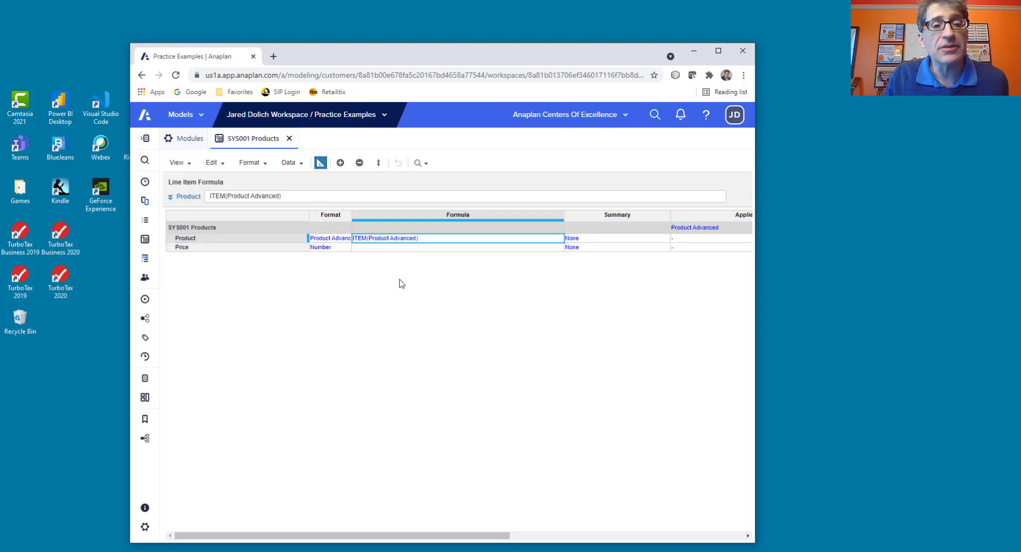
{"action": "left_click", "coordinate": [373, 247]}
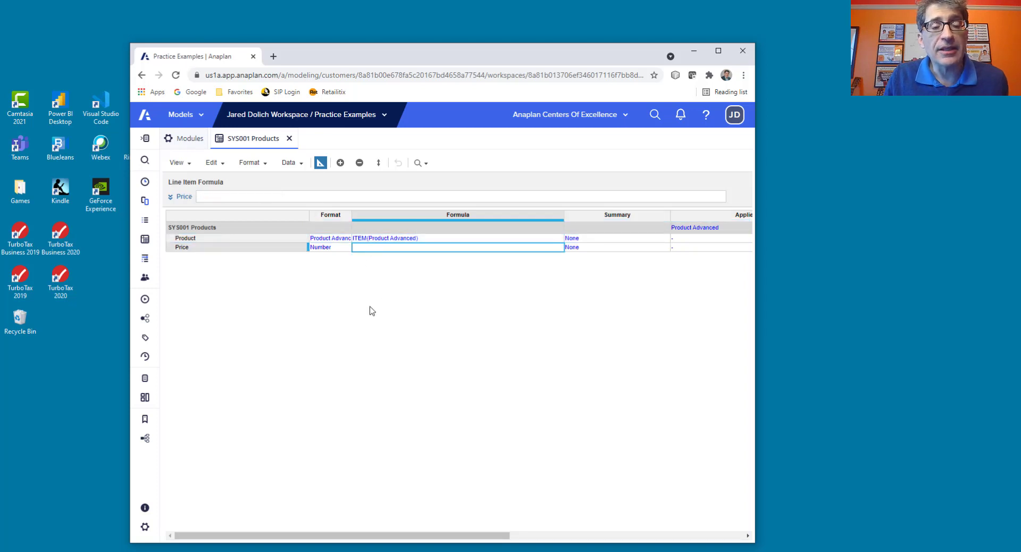
{"action": "left_click", "coordinate": [320, 164]}
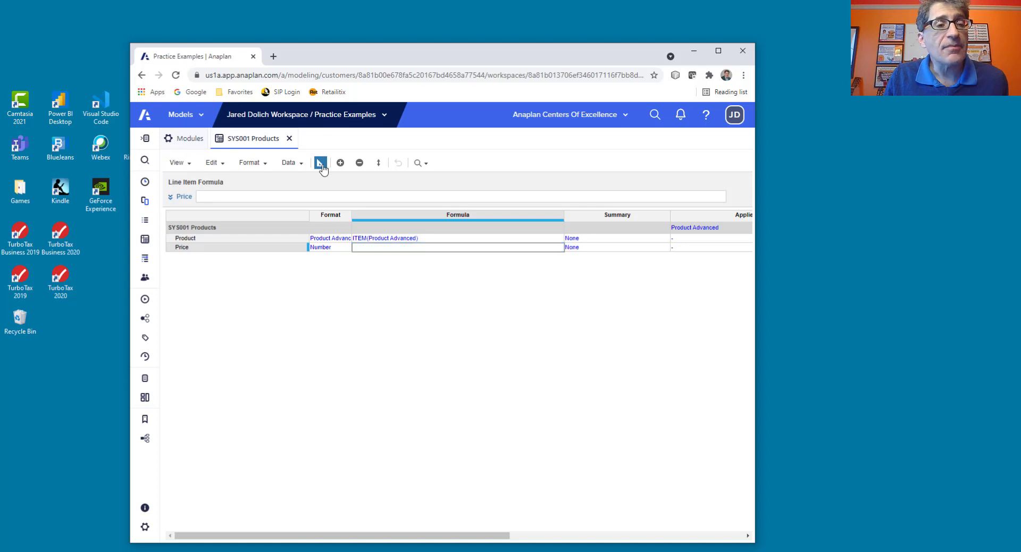
{"action": "left_click", "coordinate": [289, 139]}
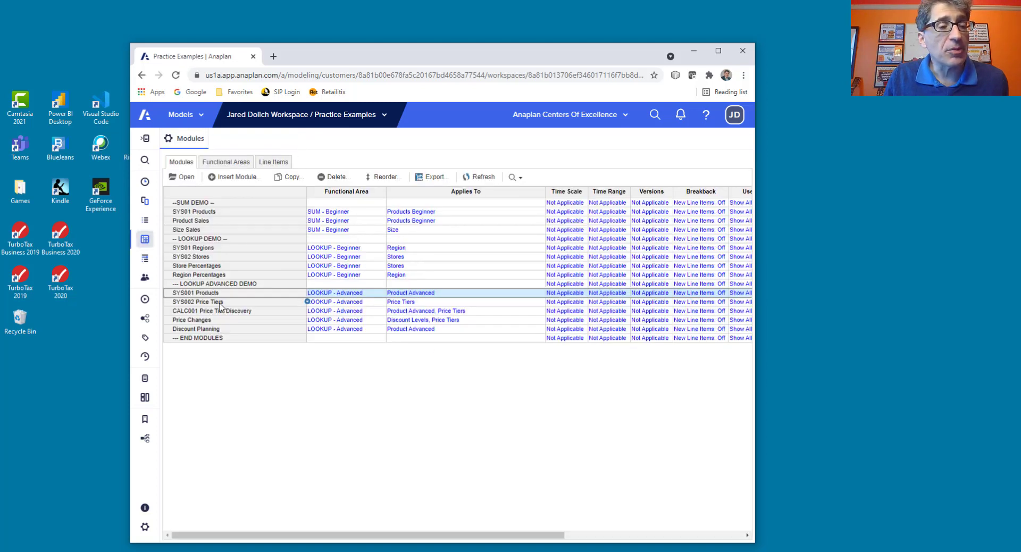
{"action": "left_click", "coordinate": [220, 302]}
{"action": "left_click", "coordinate": [182, 178]}
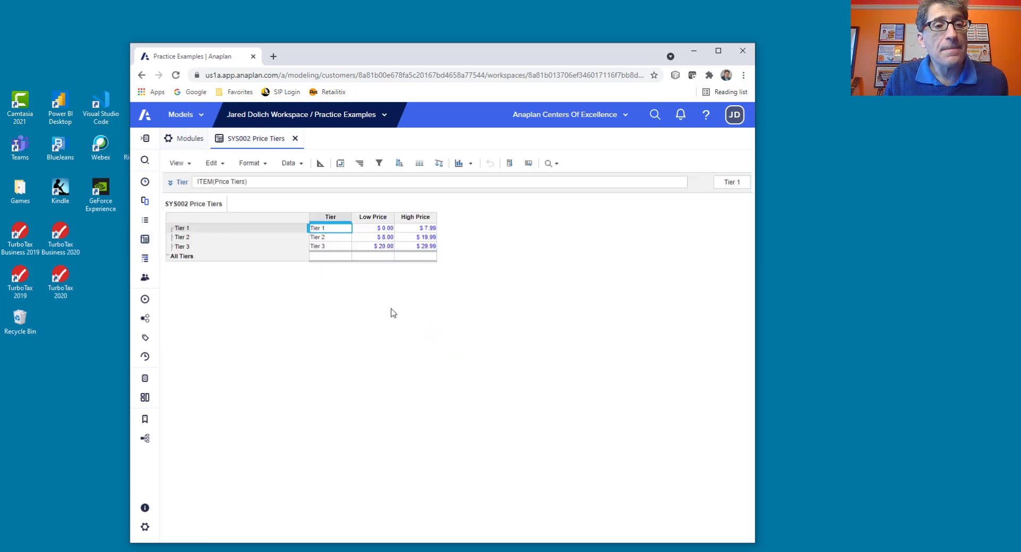
{"action": "left_click", "coordinate": [330, 217]}
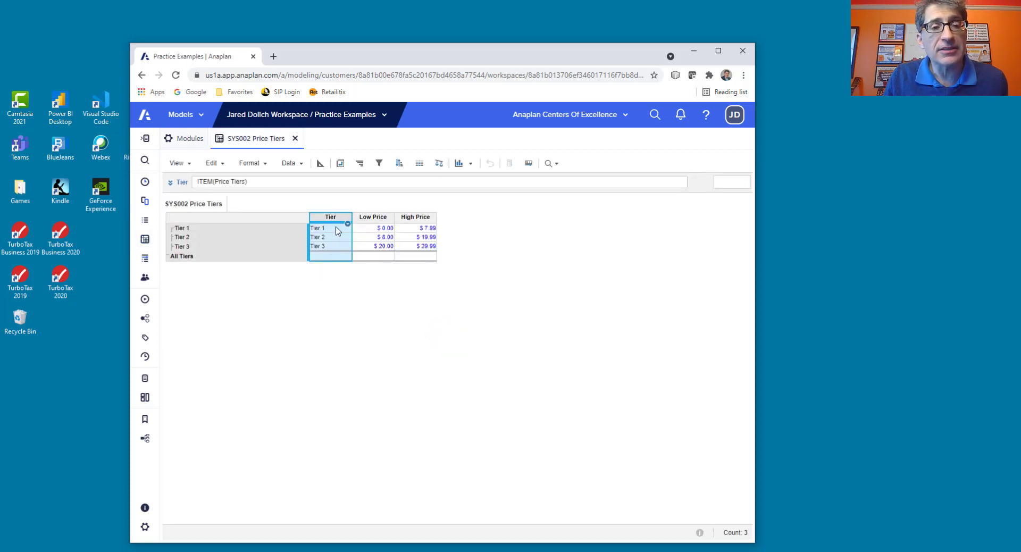
{"action": "left_click", "coordinate": [383, 217]}
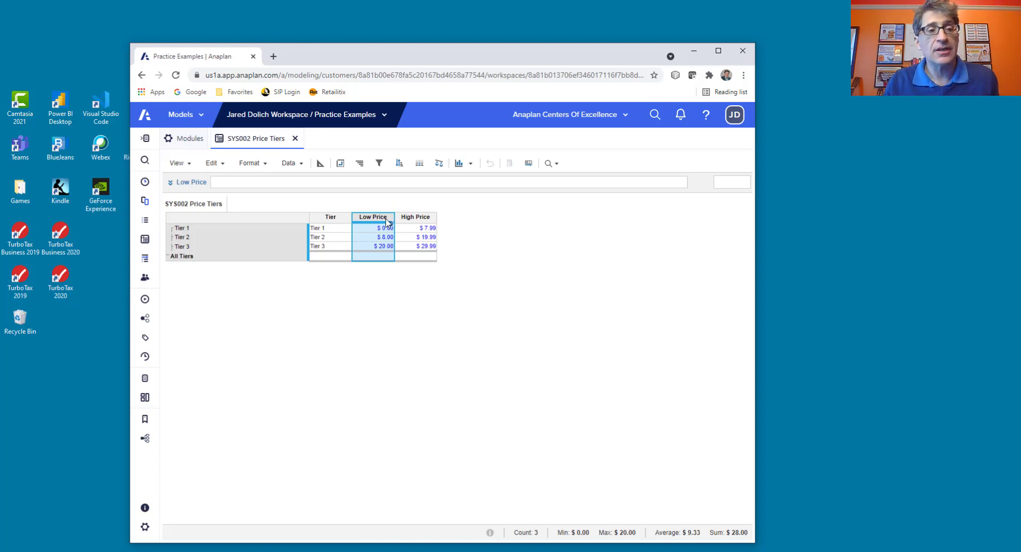
{"action": "left_click", "coordinate": [402, 228]}
{"action": "left_click", "coordinate": [382, 231]}
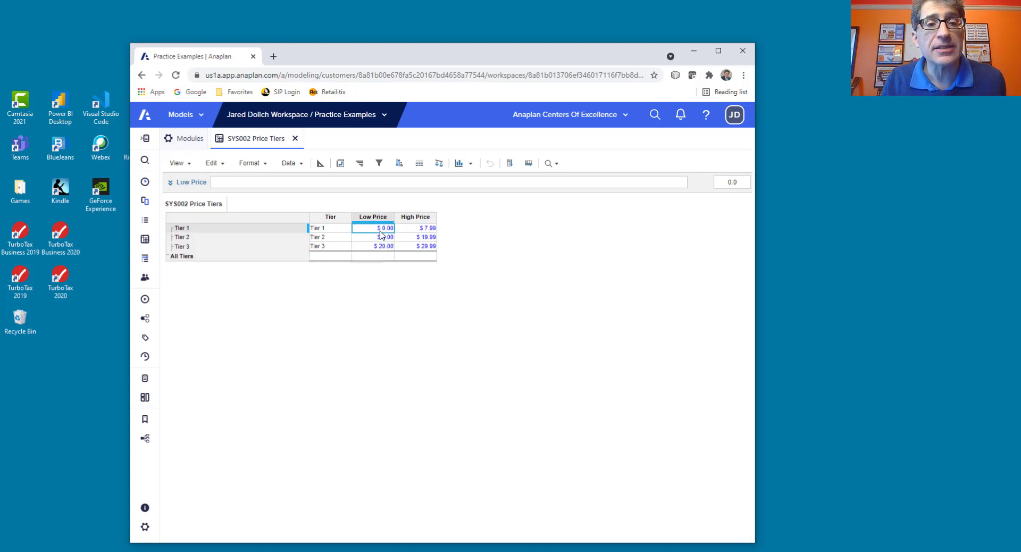
{"action": "left_click", "coordinate": [417, 231]}
{"action": "left_click", "coordinate": [390, 236]}
{"action": "left_click", "coordinate": [416, 237]}
{"action": "left_click", "coordinate": [383, 247]}
{"action": "left_click", "coordinate": [419, 247]}
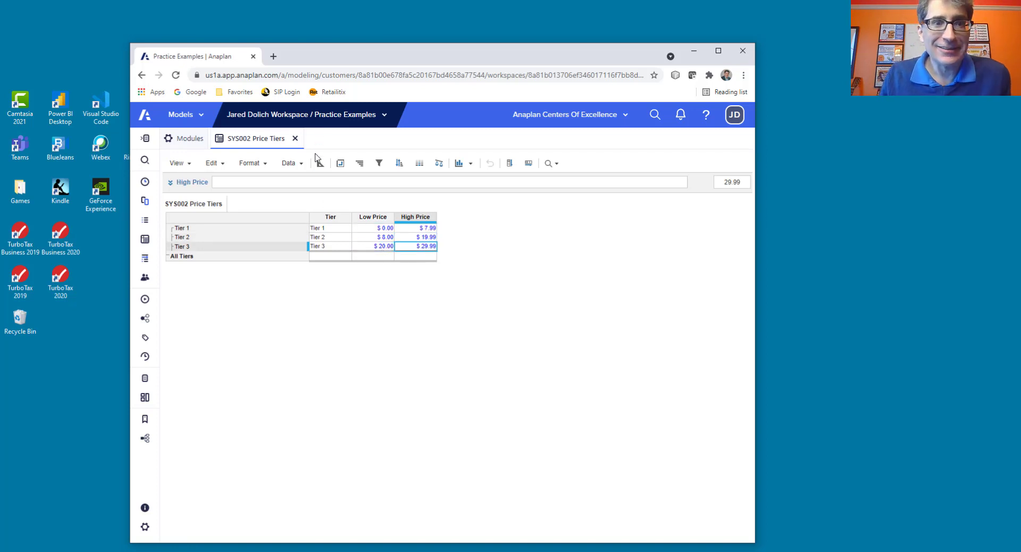
{"action": "left_click", "coordinate": [295, 139]}
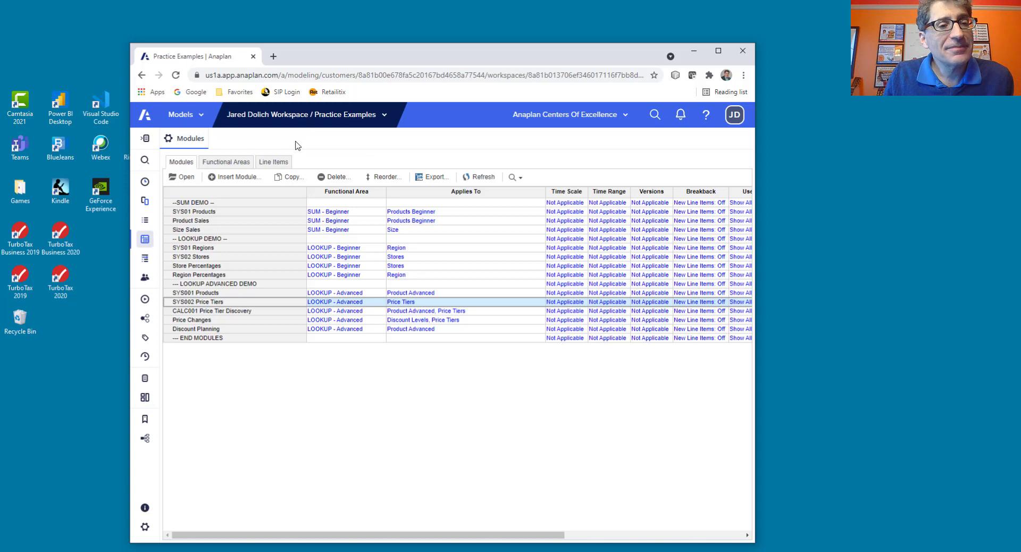
Check which lists the Price Changes module applies to, then open it.
{"action": "left_click", "coordinate": [215, 293], "text": "shift"}
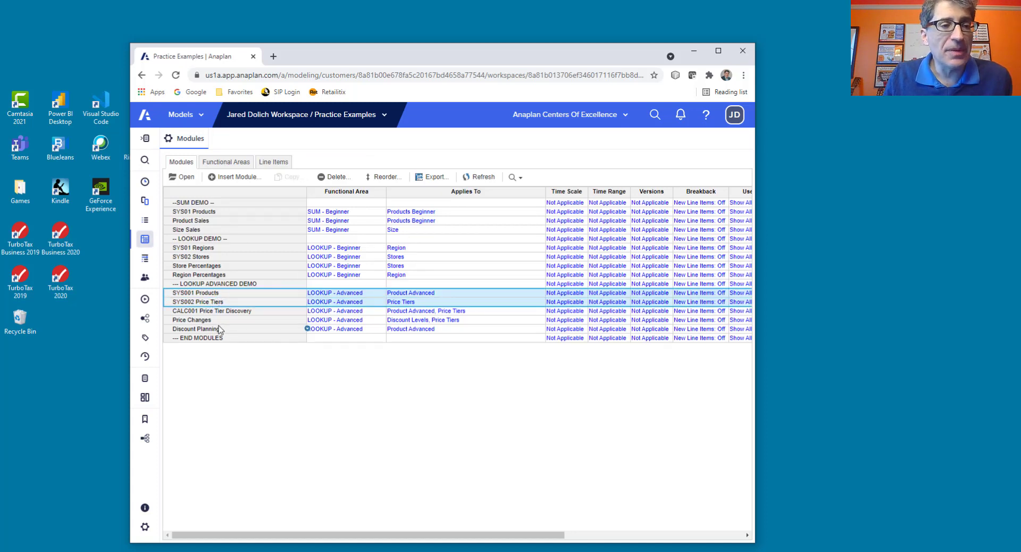
{"action": "left_click", "coordinate": [216, 320]}
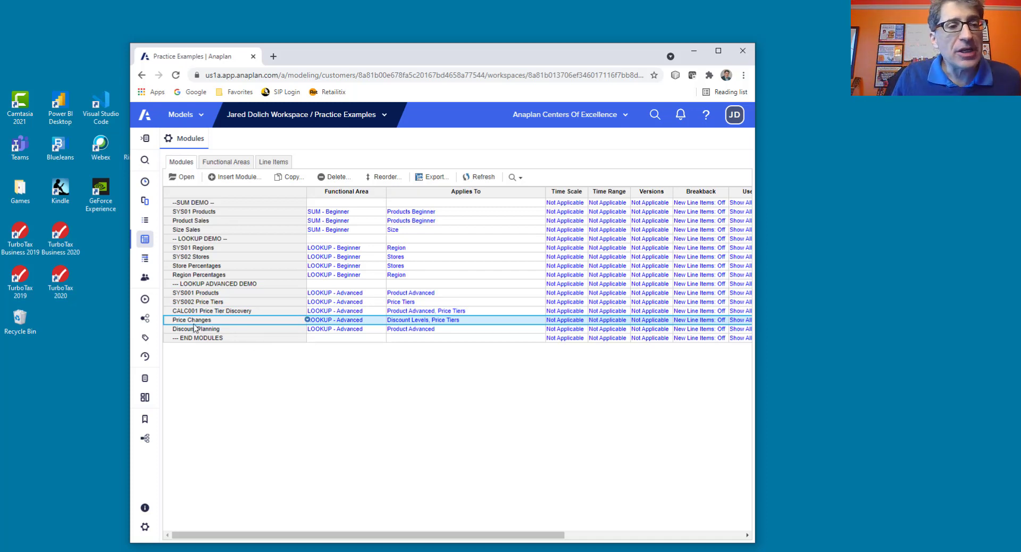
{"action": "left_click", "coordinate": [426, 321]}
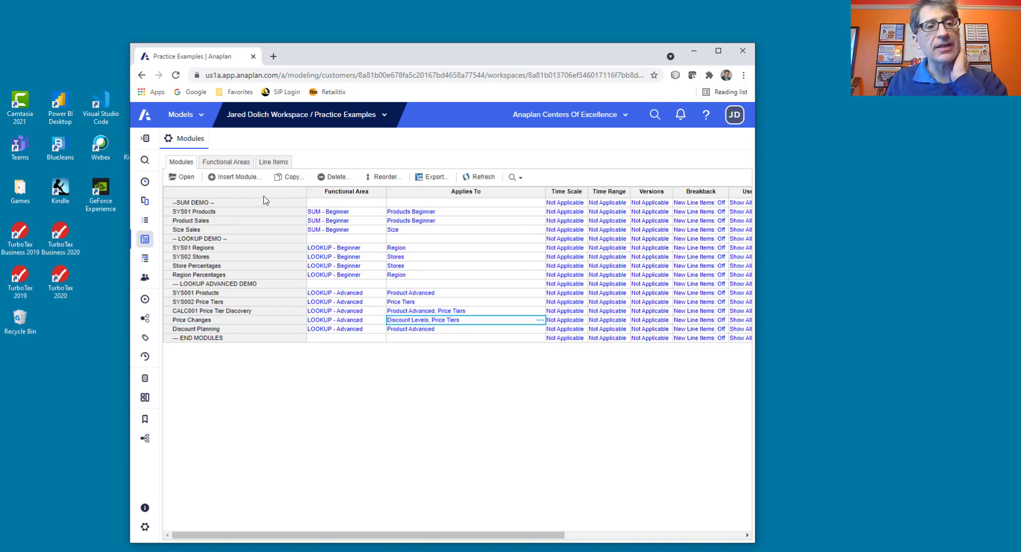
{"action": "left_click", "coordinate": [181, 176]}
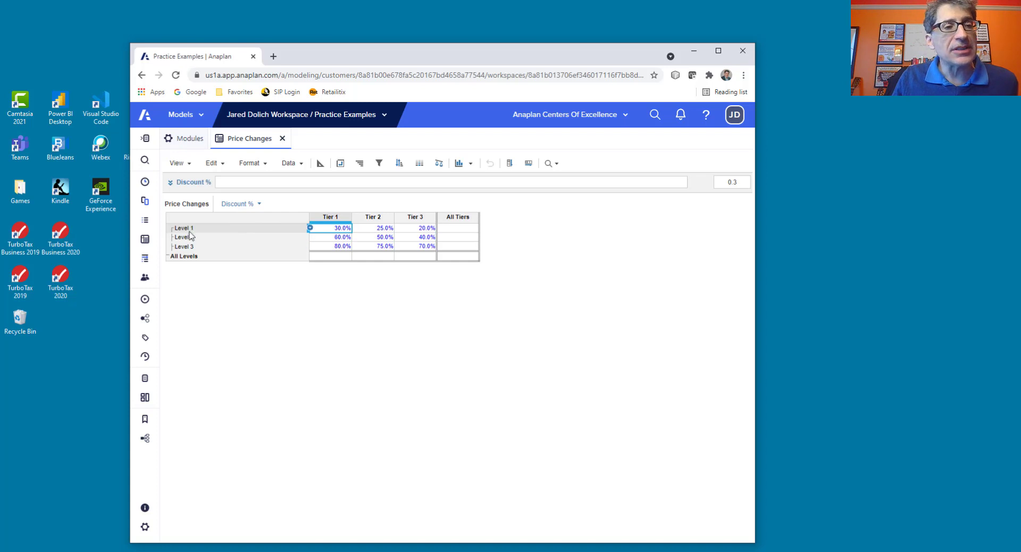
Review the Level 1–3 by Tier 1–3 Discount % values and formula, then close Price Changes.
{"action": "left_click_drag", "start_coordinate": [184, 228], "coordinate": [190, 247]}
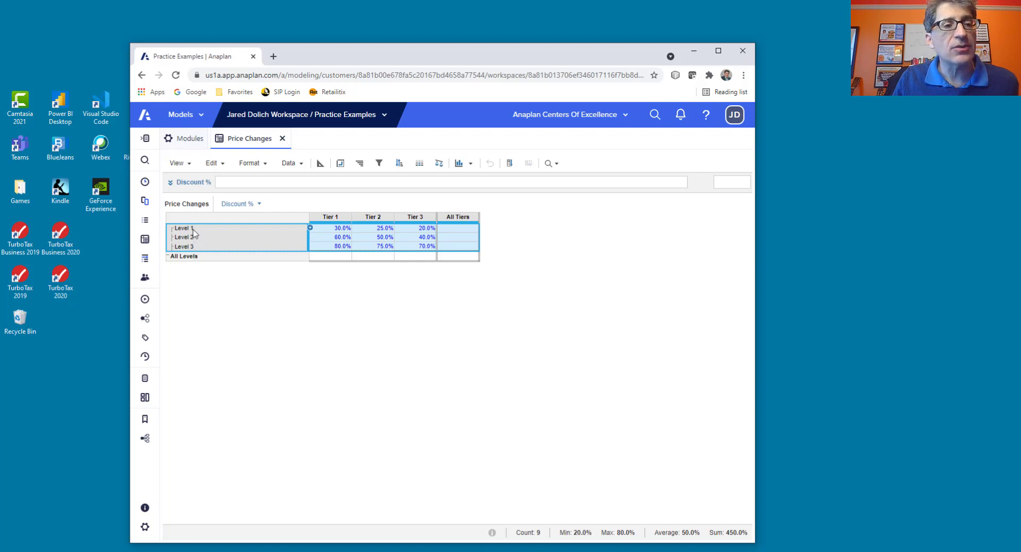
{"action": "left_click_drag", "start_coordinate": [321, 218], "coordinate": [417, 228]}
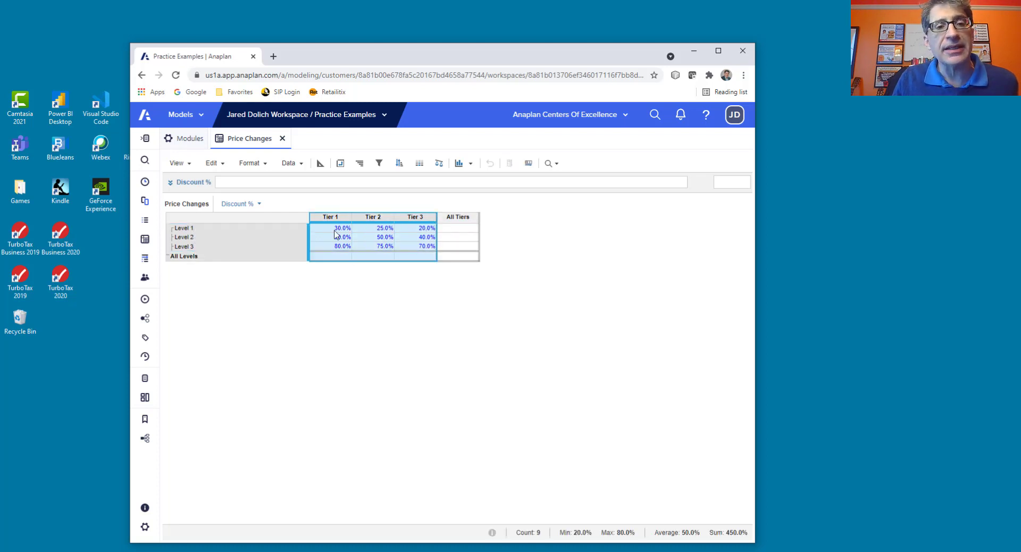
{"action": "left_click_drag", "start_coordinate": [337, 230], "coordinate": [420, 247]}
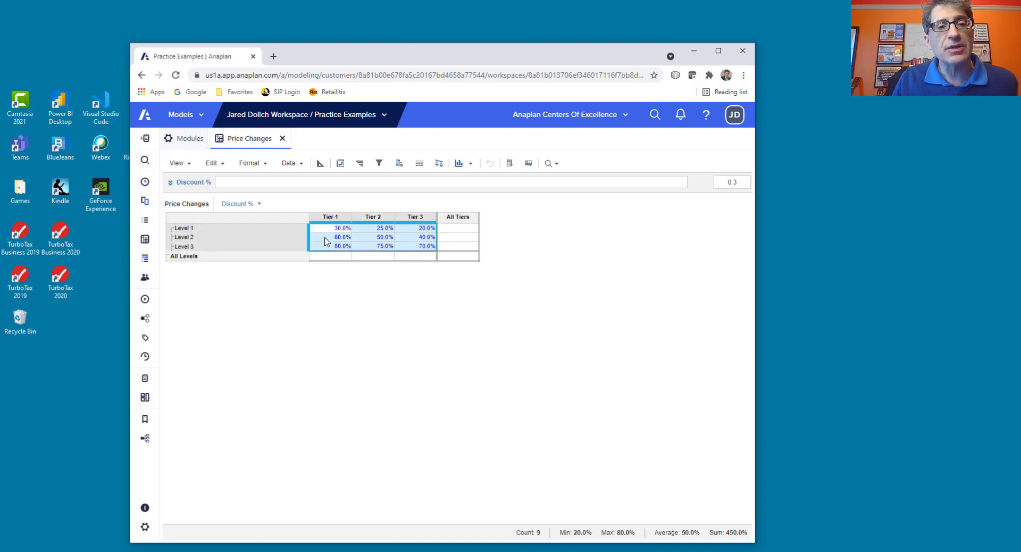
{"action": "left_click", "coordinate": [379, 246]}
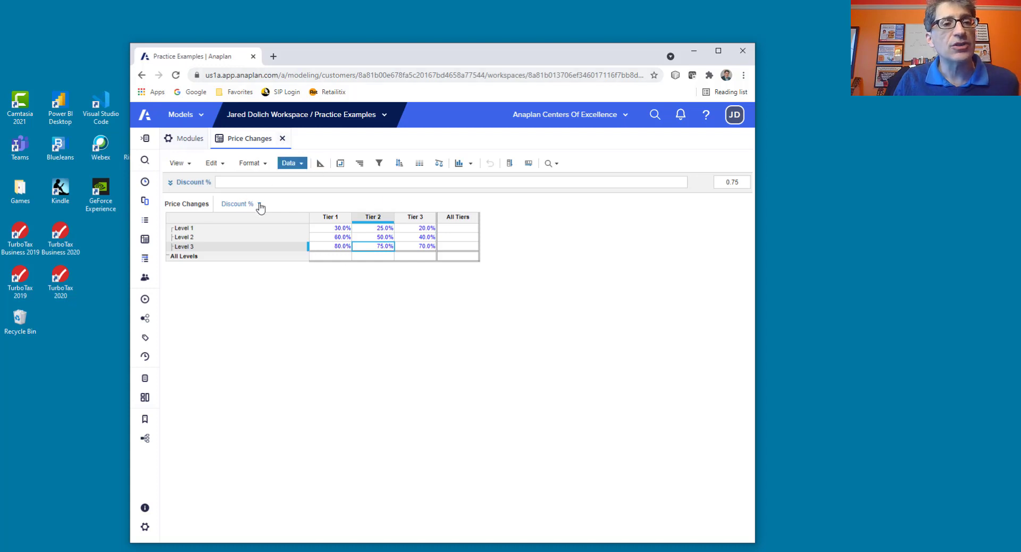
{"action": "left_click", "coordinate": [321, 164]}
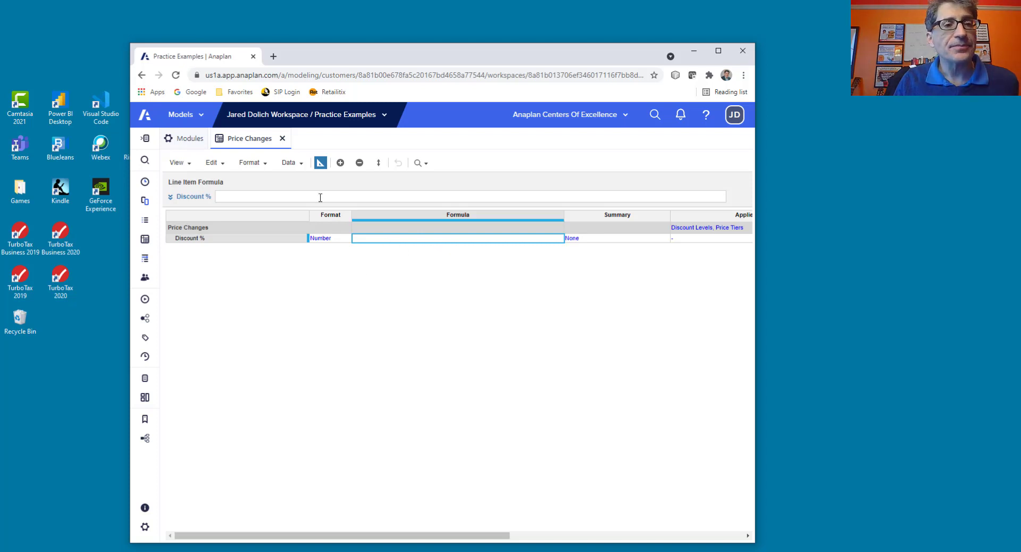
{"action": "left_click", "coordinate": [282, 138]}
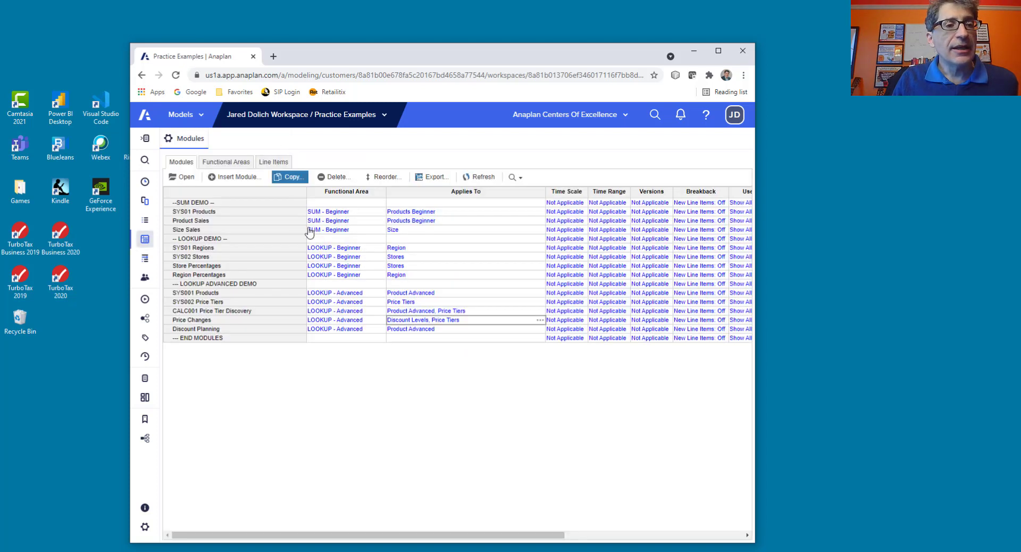
Open the Discount Planning module in Blueprint view.
{"action": "left_click", "coordinate": [210, 330]}
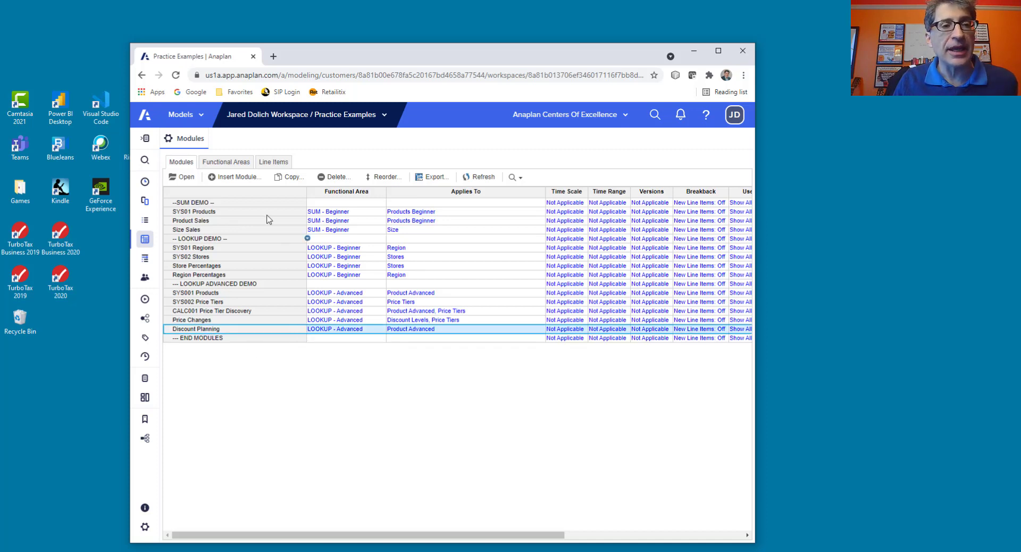
{"action": "left_click", "coordinate": [182, 177]}
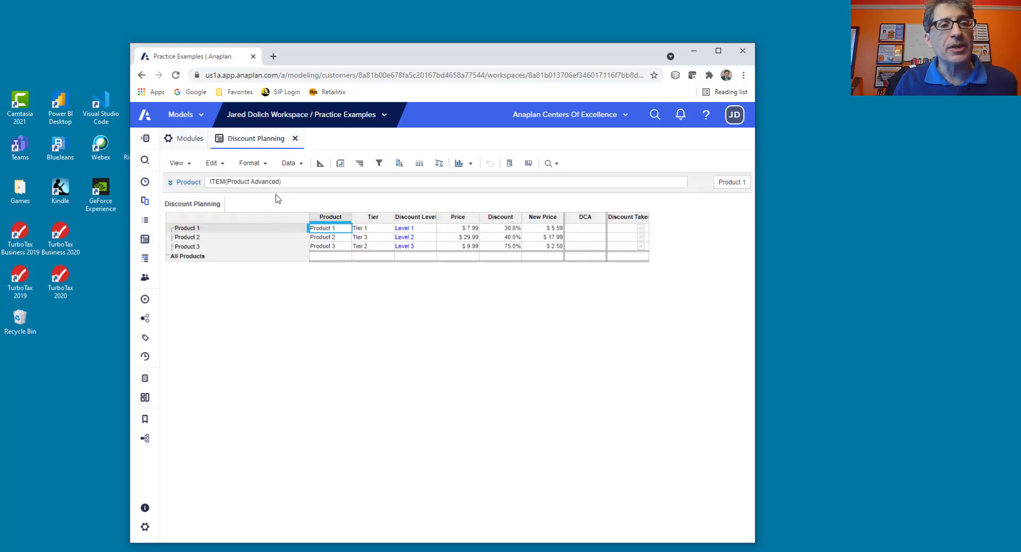
{"action": "left_click", "coordinate": [320, 163]}
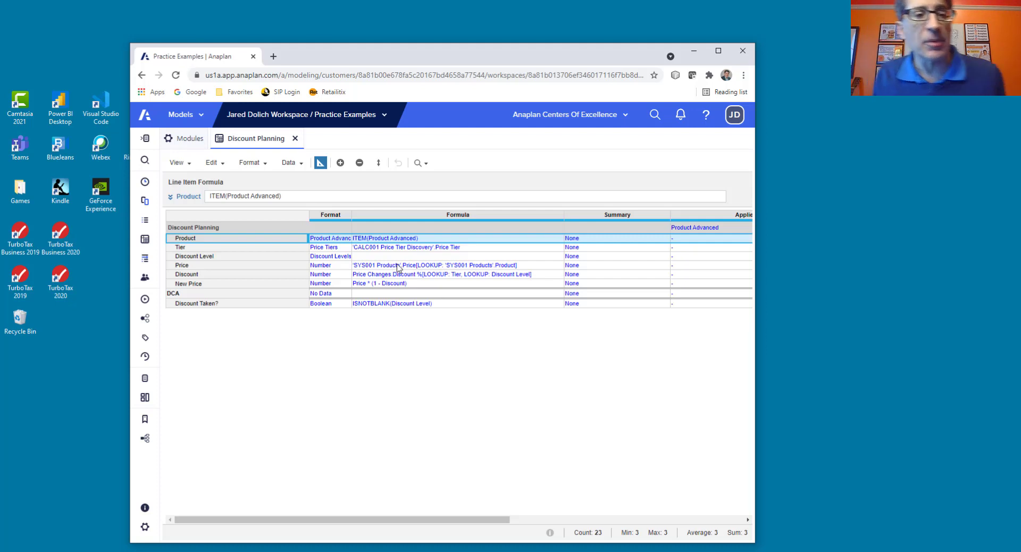
Review the Discount Taken? and Discount formulas, then return to Modules and pick CALC001.
{"action": "left_click_drag", "start_coordinate": [204, 248], "coordinate": [205, 305]}
{"action": "left_click_drag", "start_coordinate": [204, 237], "coordinate": [203, 291]}
{"action": "left_click", "coordinate": [195, 303]}
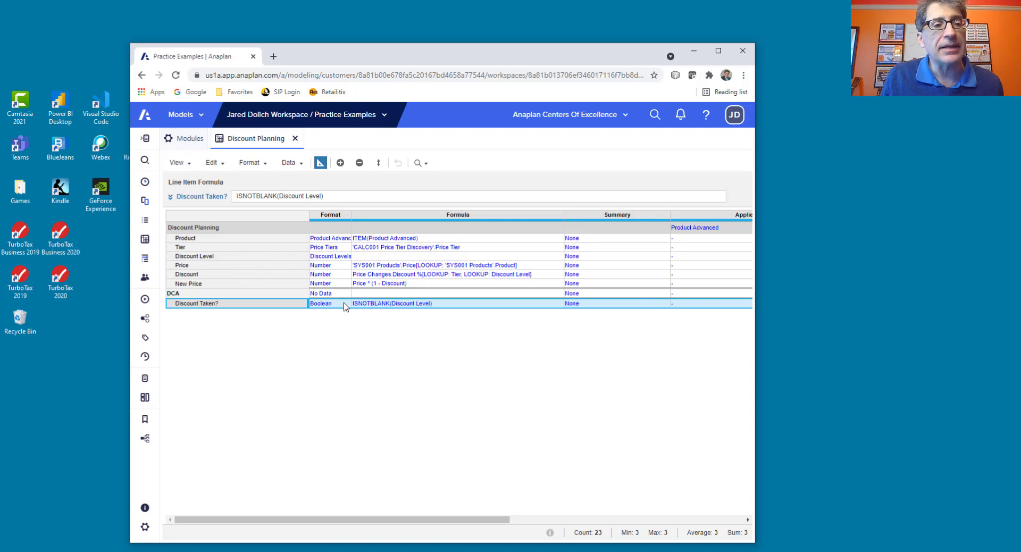
{"action": "left_click", "coordinate": [218, 274]}
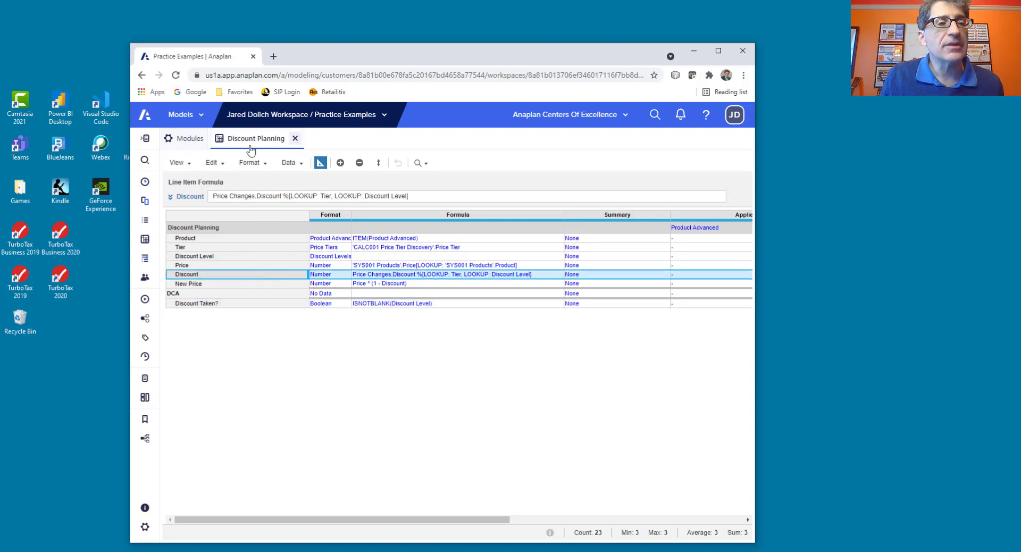
{"action": "left_click", "coordinate": [175, 141]}
{"action": "left_click", "coordinate": [199, 311]}
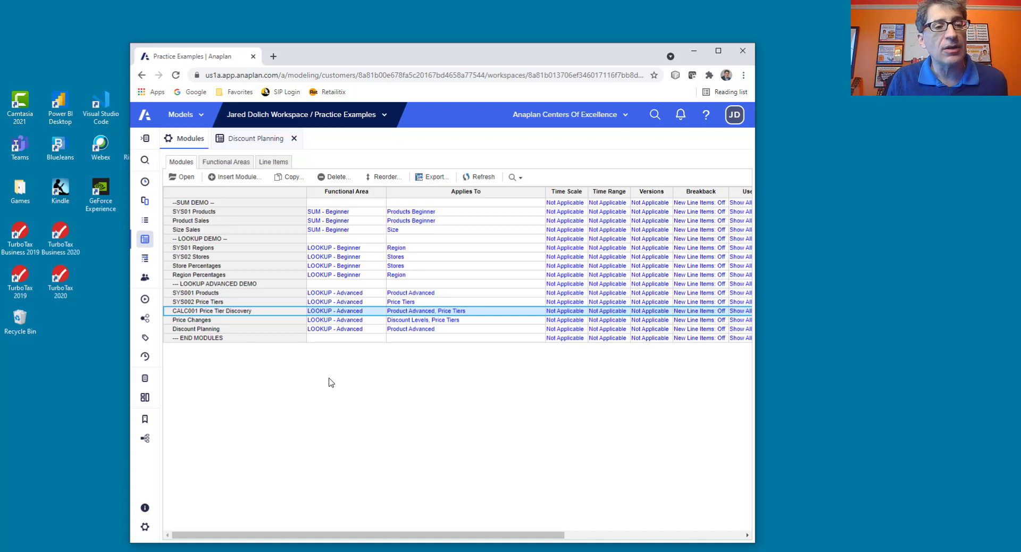
Open CALC001 Price Tier Discovery and review its Low?, High? and Low and High? formulas.
{"action": "left_click", "coordinate": [415, 311]}
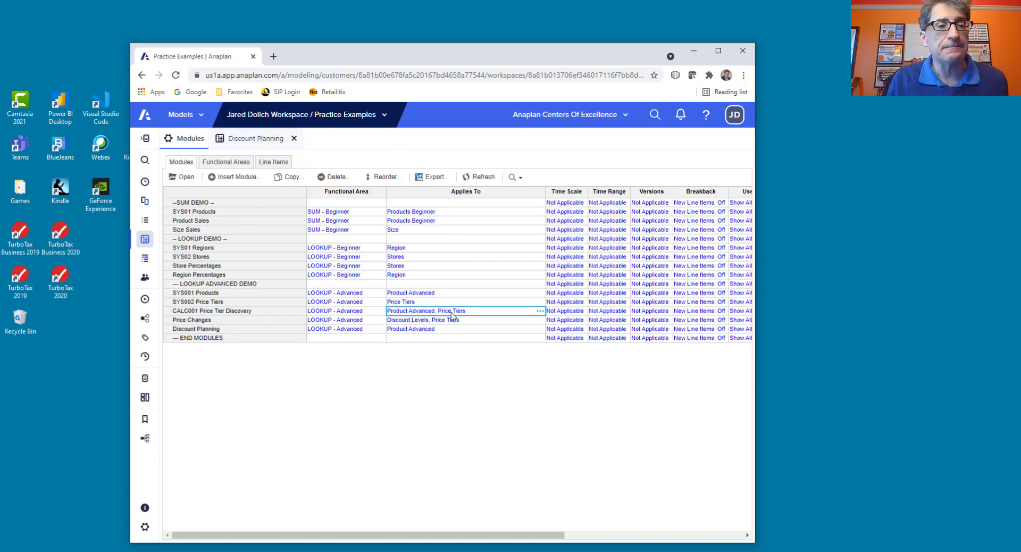
{"action": "left_click", "coordinate": [181, 176]}
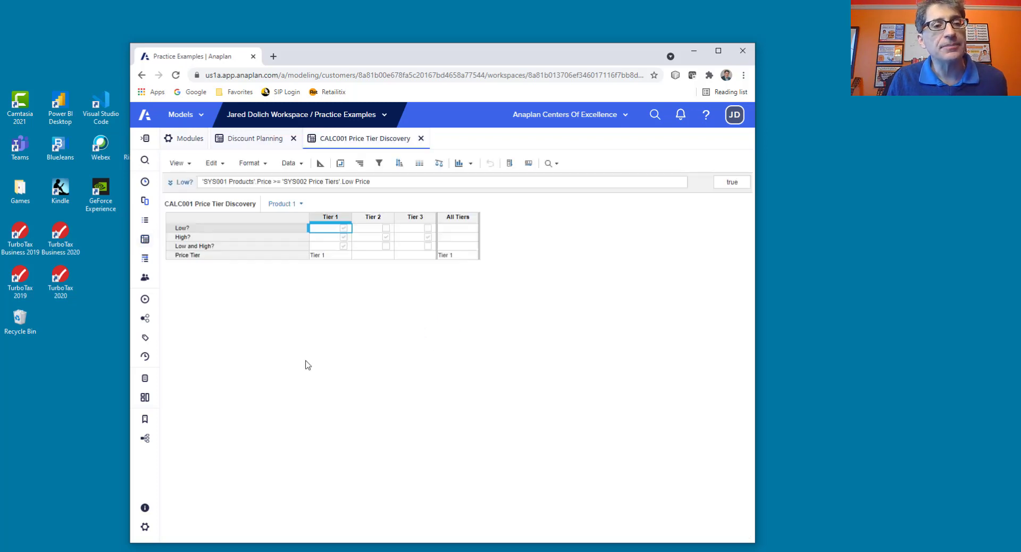
{"action": "left_click", "coordinate": [322, 164]}
{"action": "left_click", "coordinate": [331, 248]}
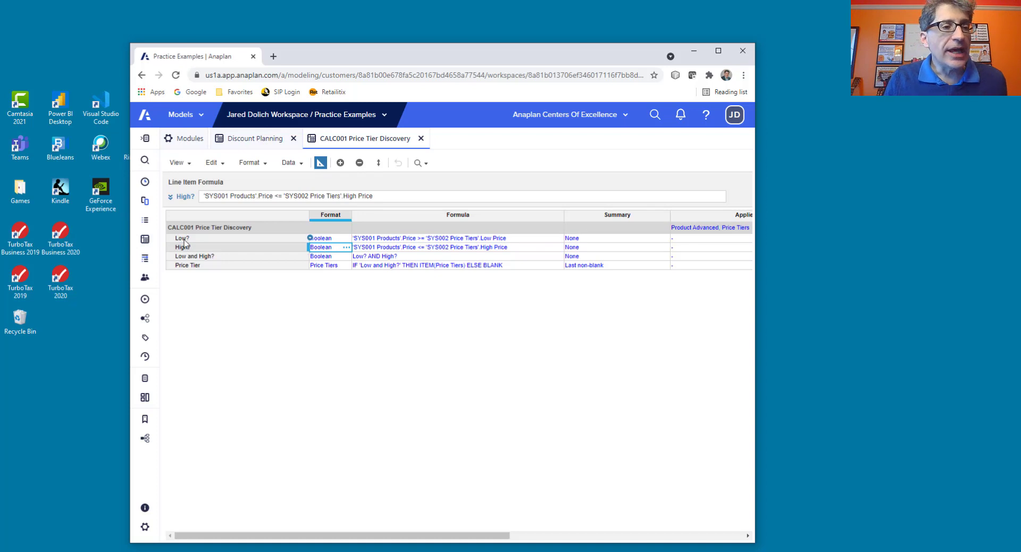
{"action": "left_click", "coordinate": [201, 240]}
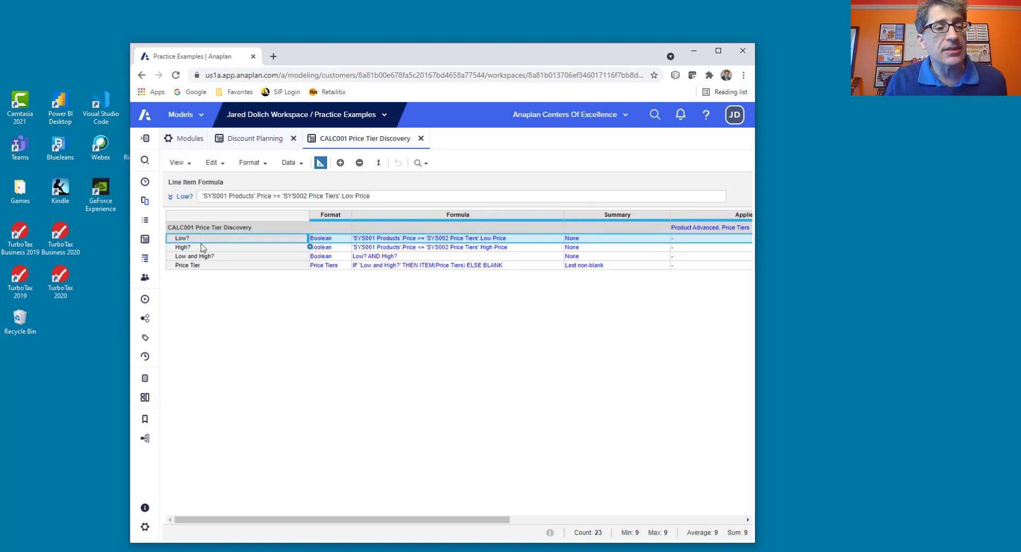
{"action": "left_click", "coordinate": [201, 248]}
{"action": "left_click", "coordinate": [204, 257]}
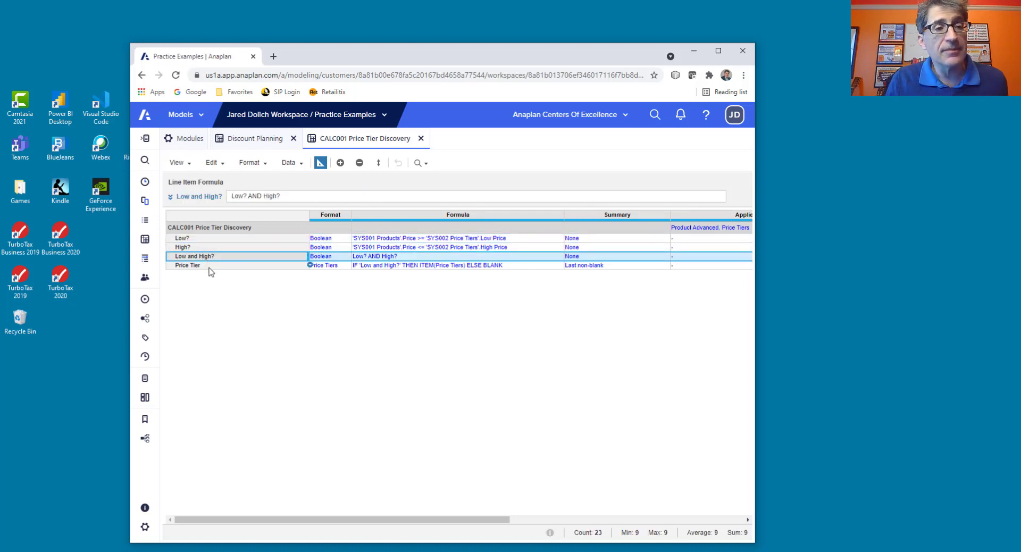
{"action": "left_click", "coordinate": [320, 164]}
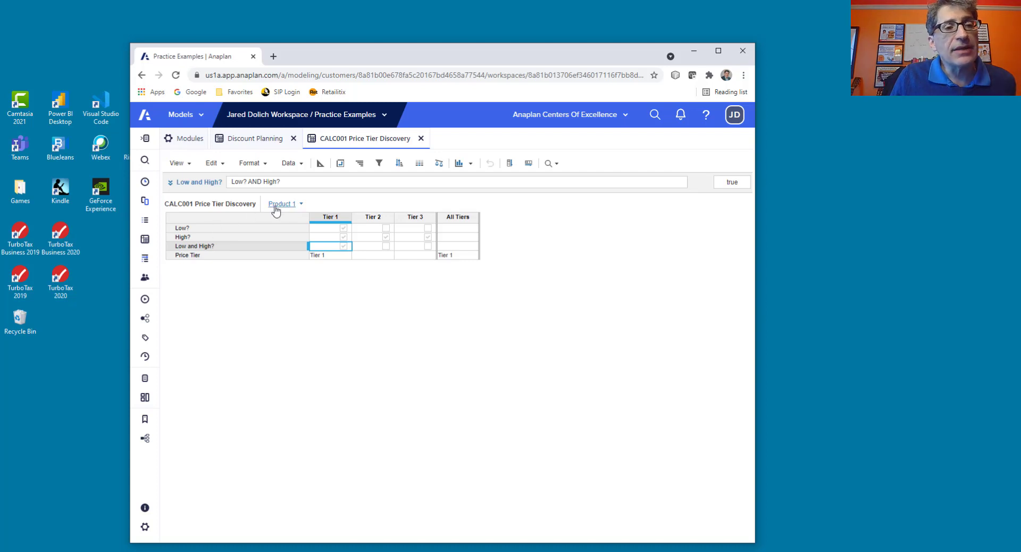
Inspect Product 1's tier check results across Tier 1, Tier 2 and Tier 3.
{"action": "left_click", "coordinate": [335, 229]}
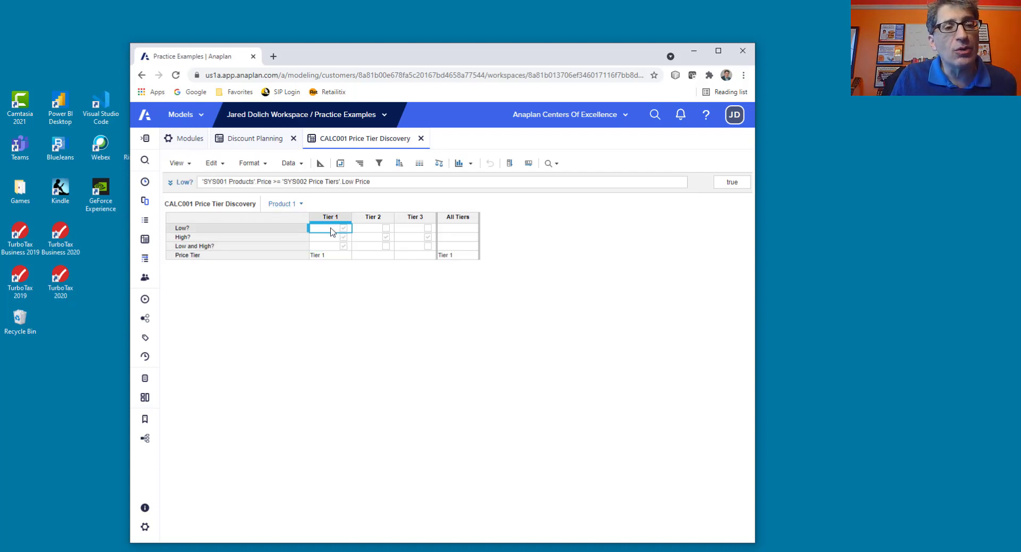
{"action": "left_click", "coordinate": [332, 218]}
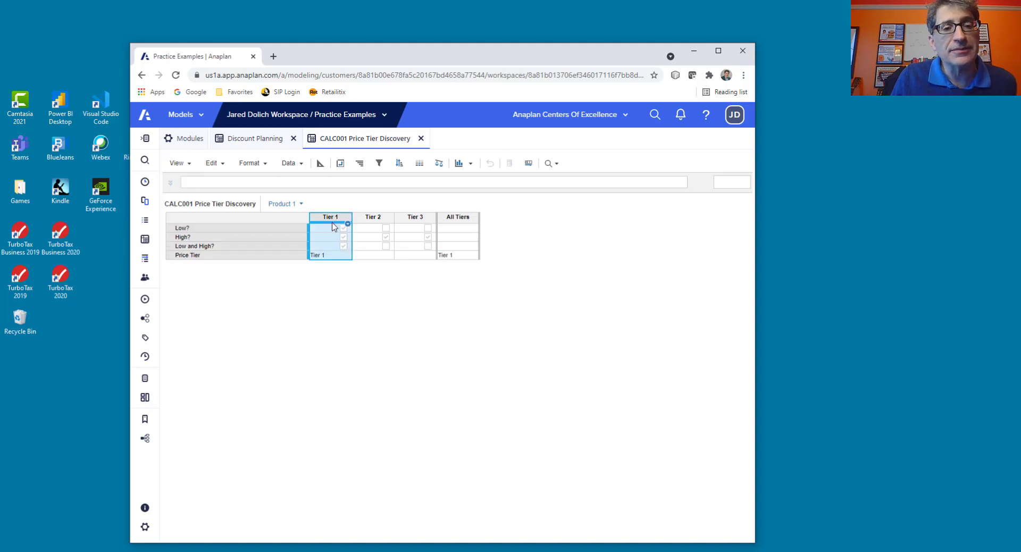
{"action": "left_click", "coordinate": [327, 246]}
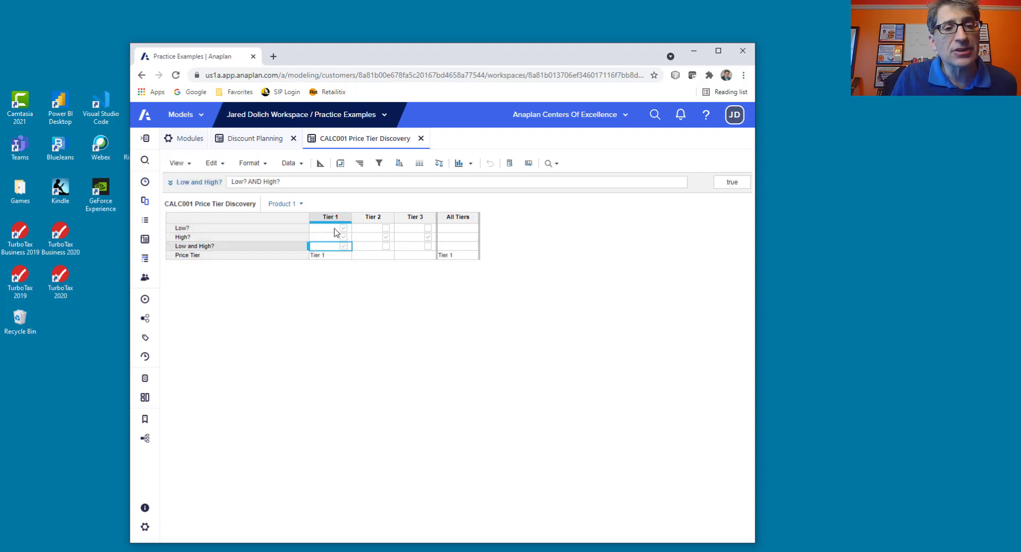
{"action": "left_click_drag", "start_coordinate": [340, 230], "coordinate": [339, 250]}
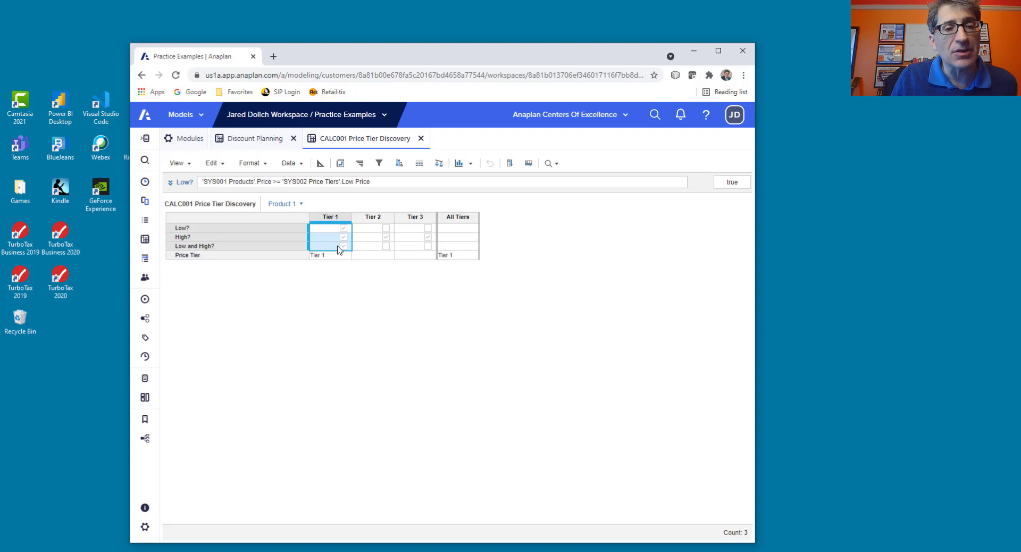
{"action": "left_click", "coordinate": [366, 219]}
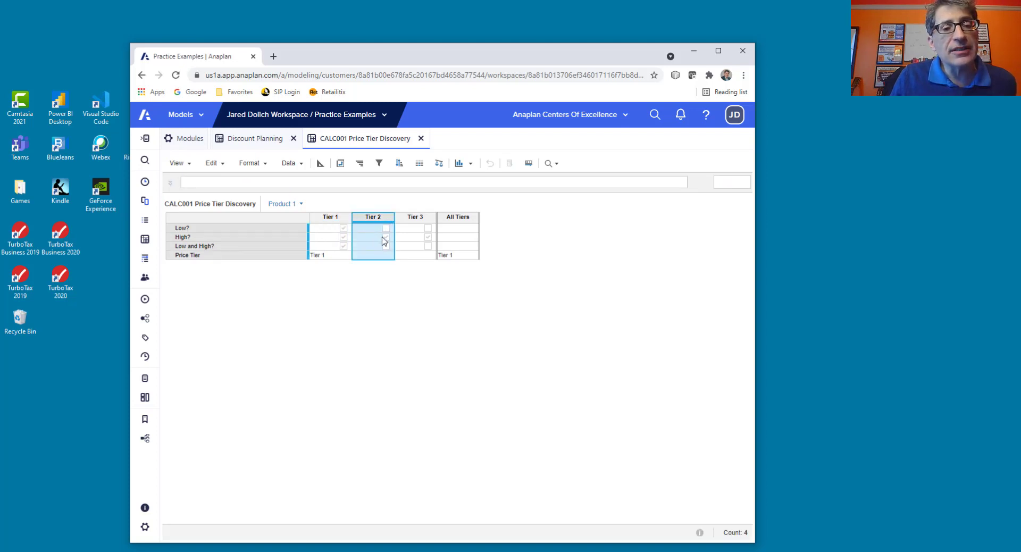
{"action": "left_click", "coordinate": [384, 241]}
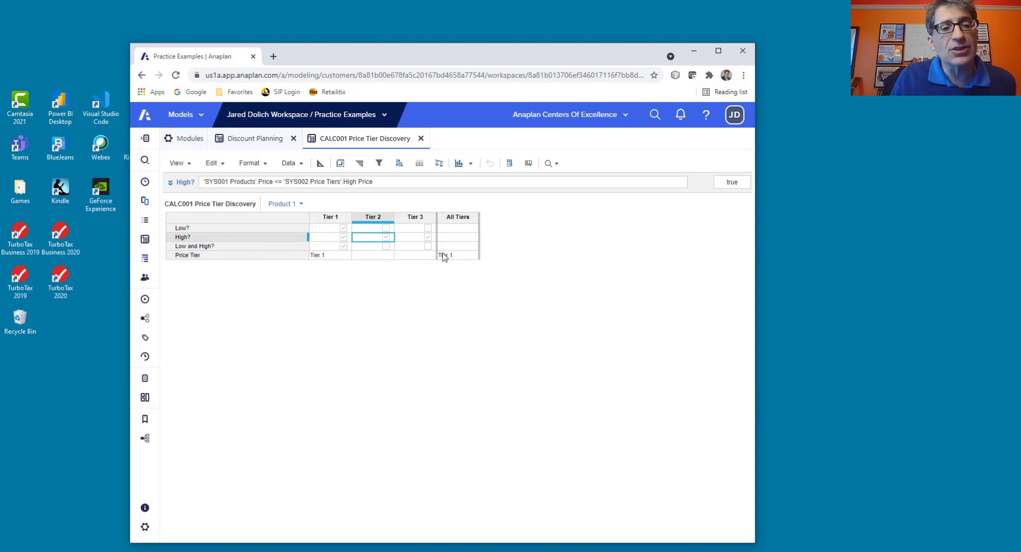
{"action": "left_click", "coordinate": [420, 239]}
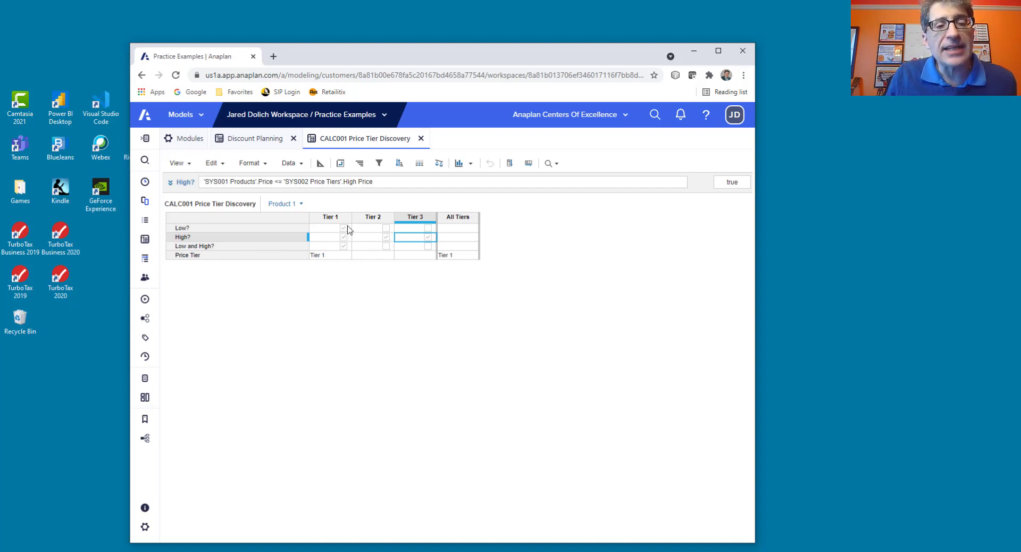
Trace Tier 1's Low?, High? and Low and High? results to the Price Tier result Tier 1.
{"action": "left_click", "coordinate": [206, 247]}
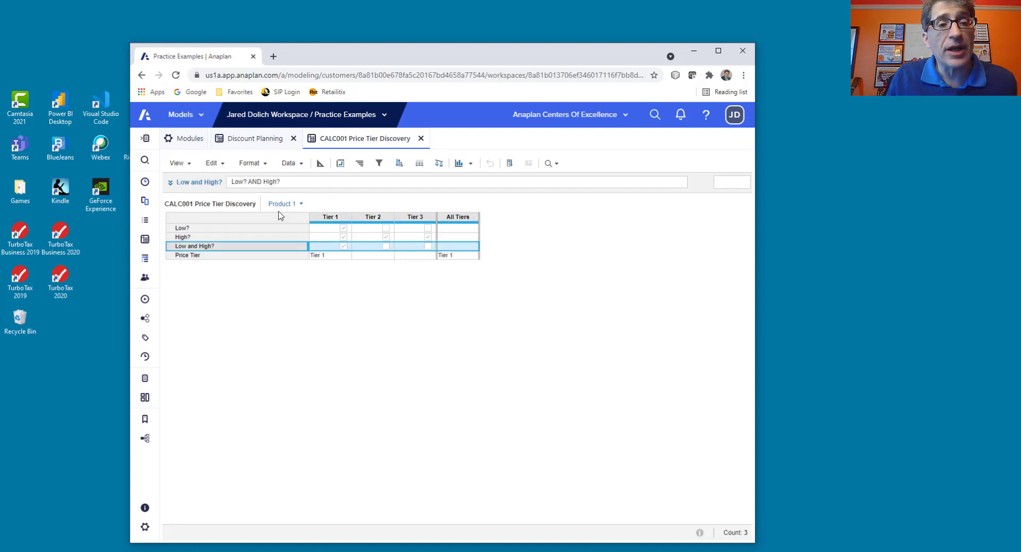
{"action": "left_click", "coordinate": [331, 229]}
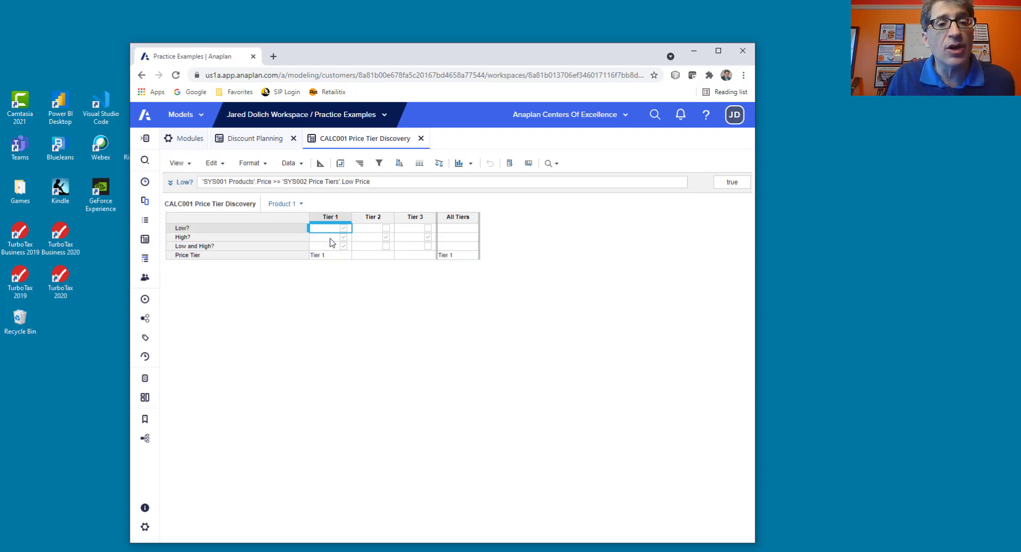
{"action": "left_click", "coordinate": [331, 240]}
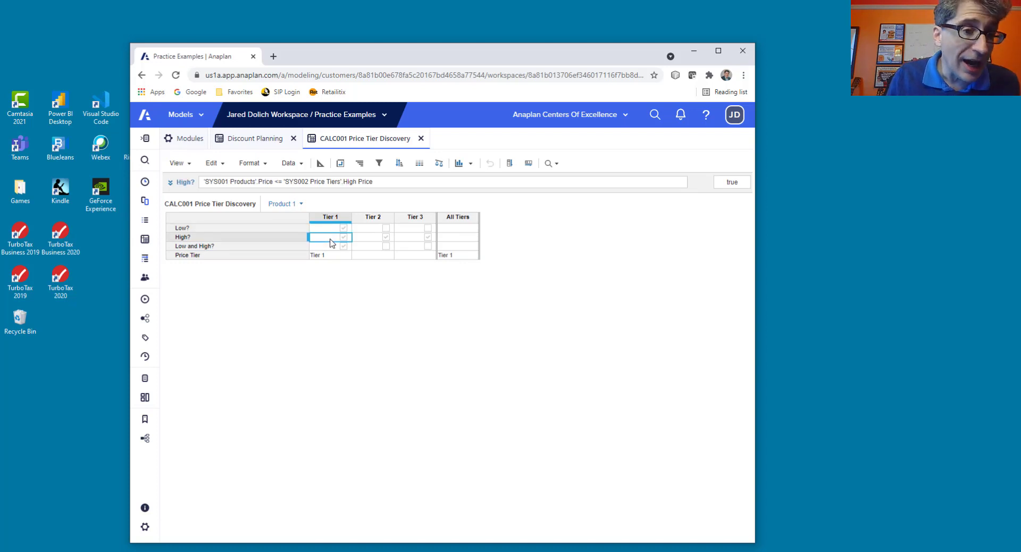
{"action": "left_click", "coordinate": [330, 248]}
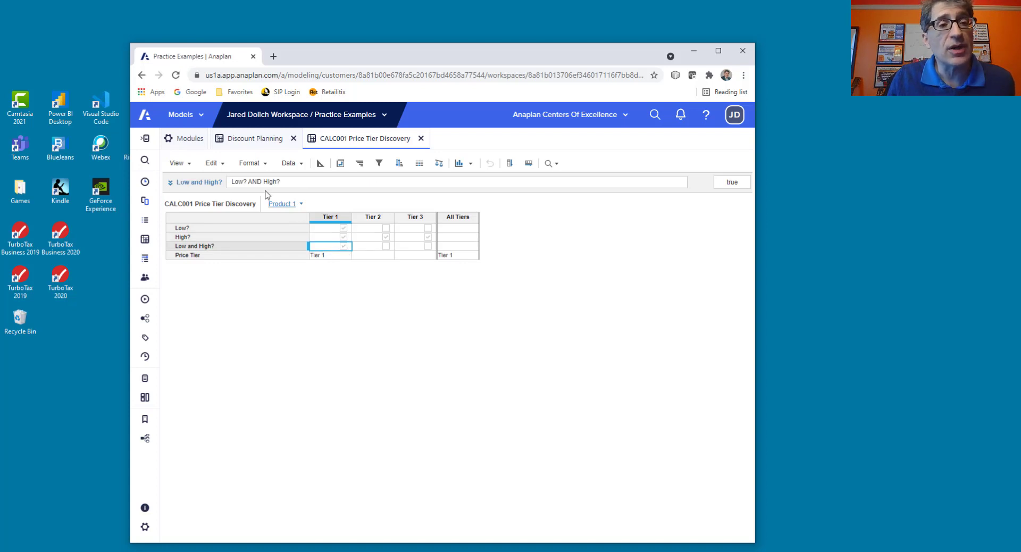
{"action": "left_click", "coordinate": [326, 256]}
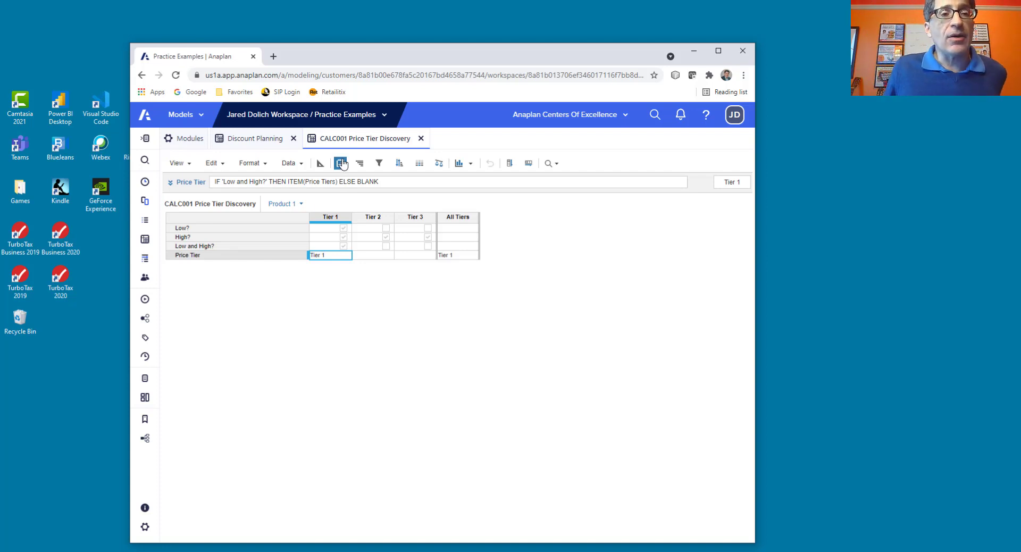
Check Discount Planning's grid, blueprint and Applies To, then return to CALC001 Price Tier Discovery.
{"action": "left_click", "coordinate": [255, 138]}
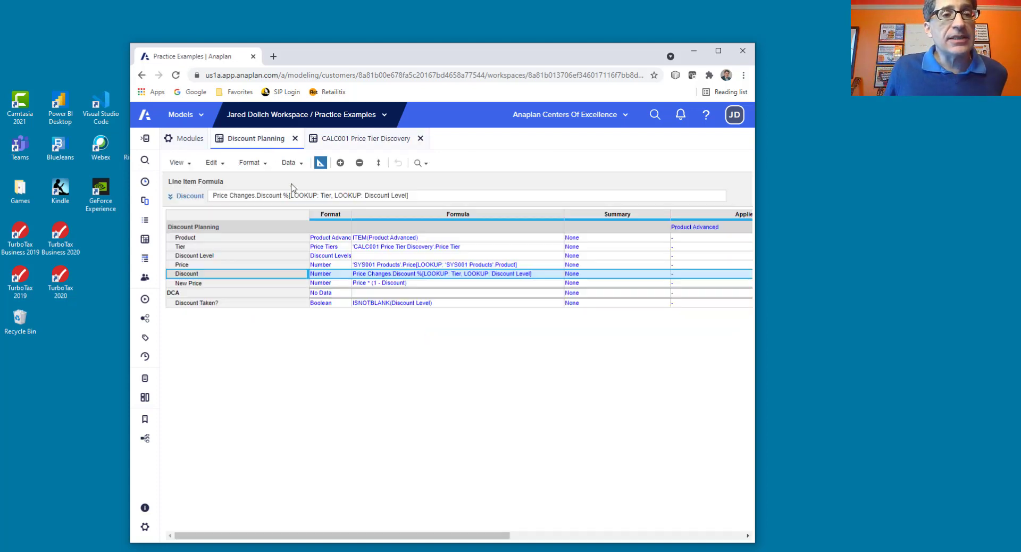
{"action": "left_click", "coordinate": [320, 163]}
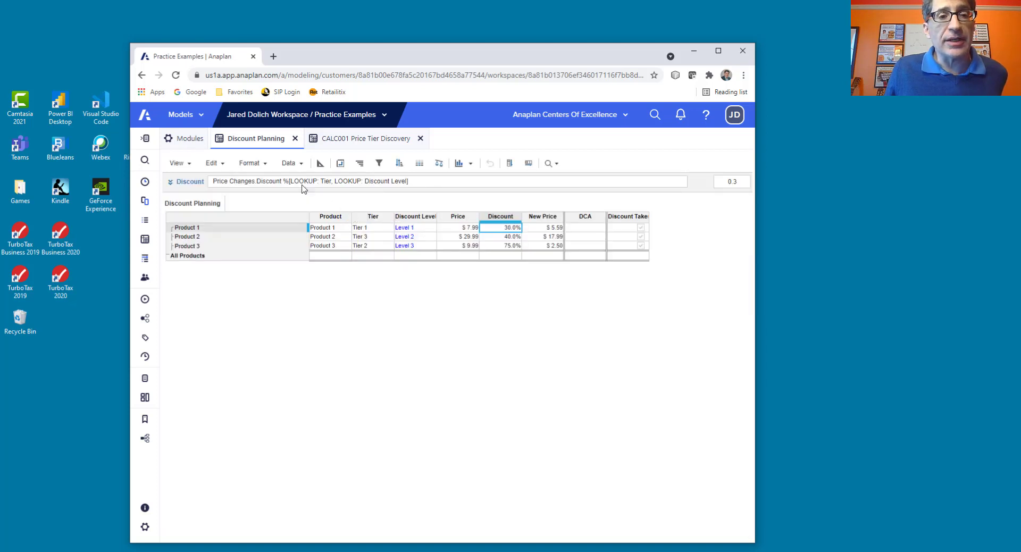
{"action": "left_click", "coordinate": [320, 163]}
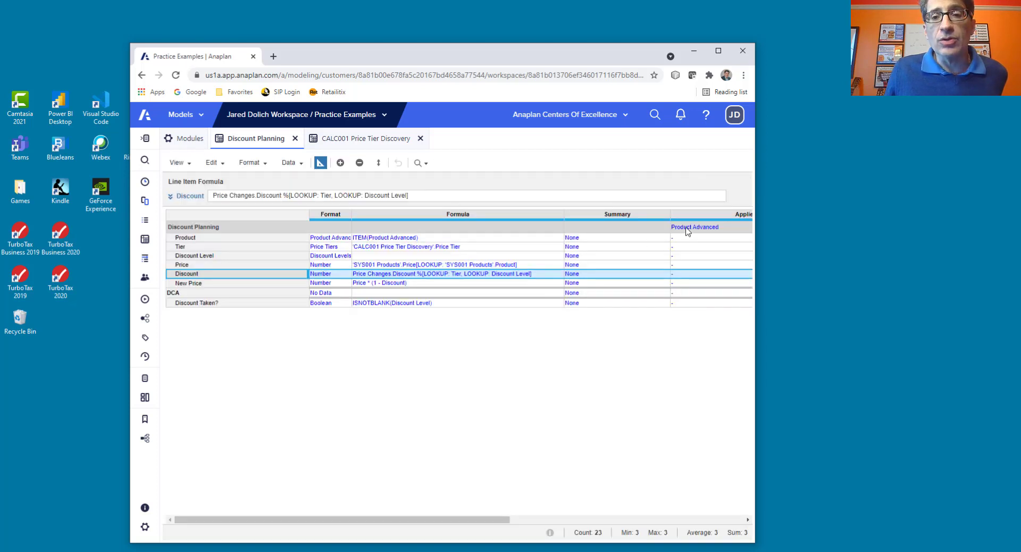
{"action": "left_click", "coordinate": [687, 228]}
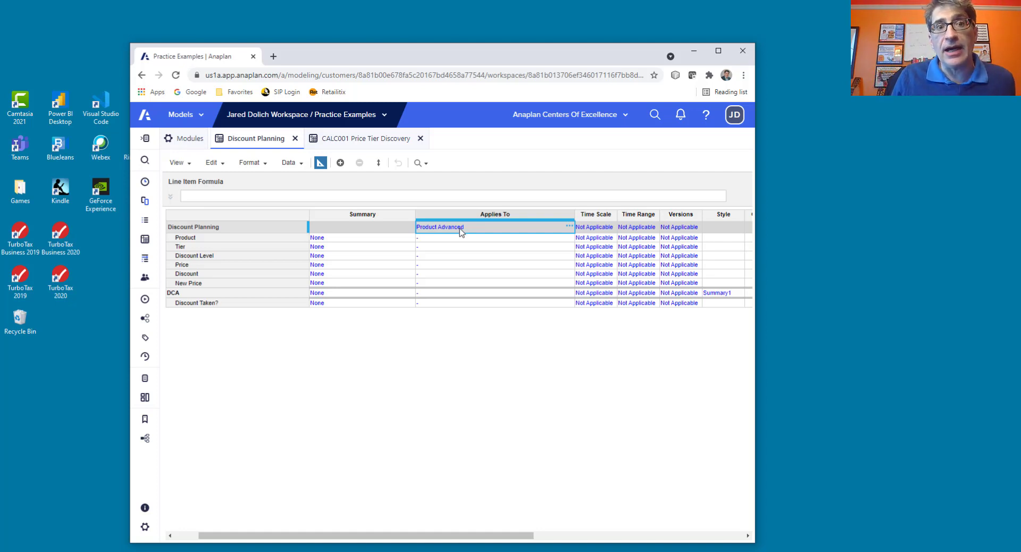
{"action": "left_click", "coordinate": [340, 141]}
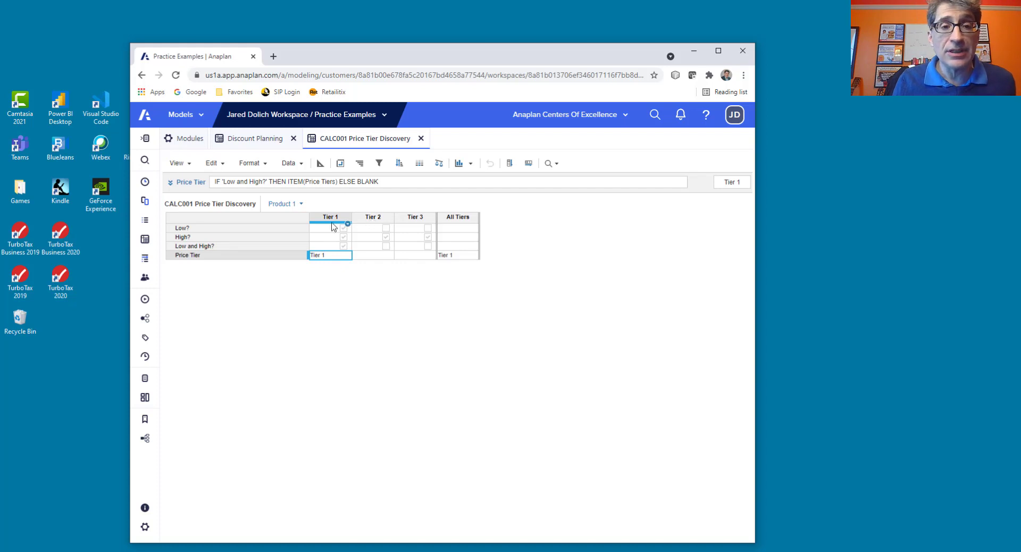
{"action": "left_click_drag", "start_coordinate": [332, 221], "coordinate": [417, 219]}
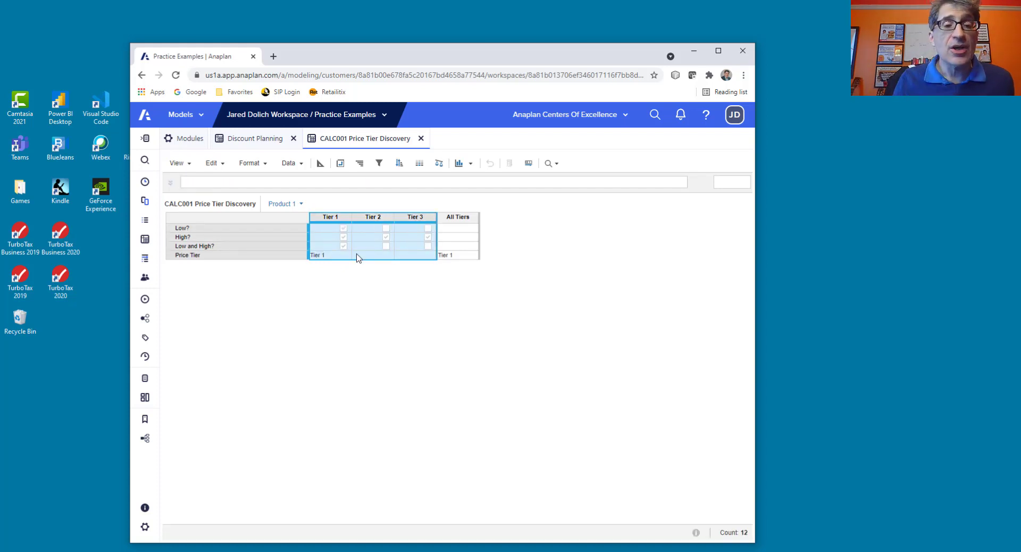
{"action": "left_click", "coordinate": [322, 257]}
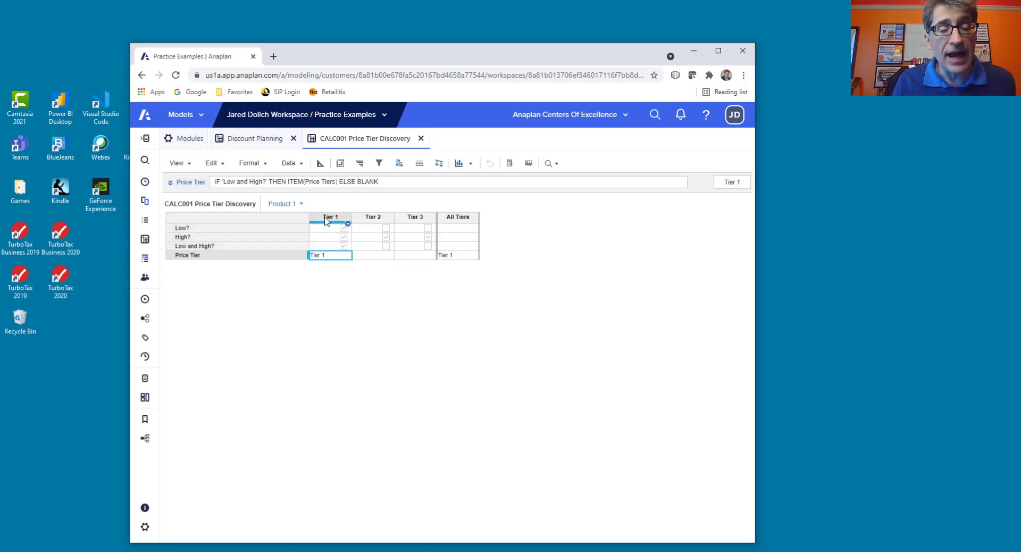
{"action": "left_click", "coordinate": [451, 258]}
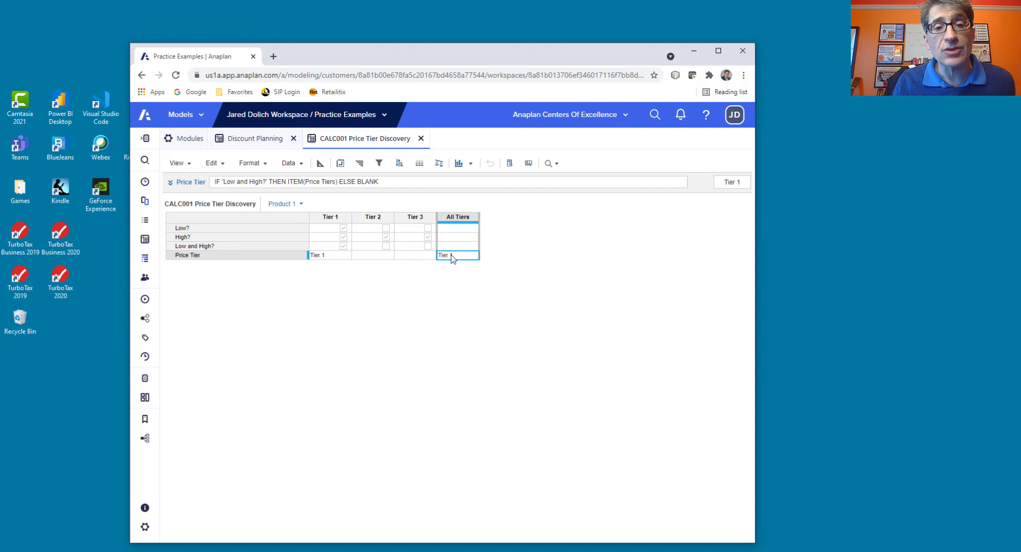
Confirm CALC001's Price Tier summary is Last non-blank, then go back to Discount Planning.
{"action": "left_click", "coordinate": [320, 162]}
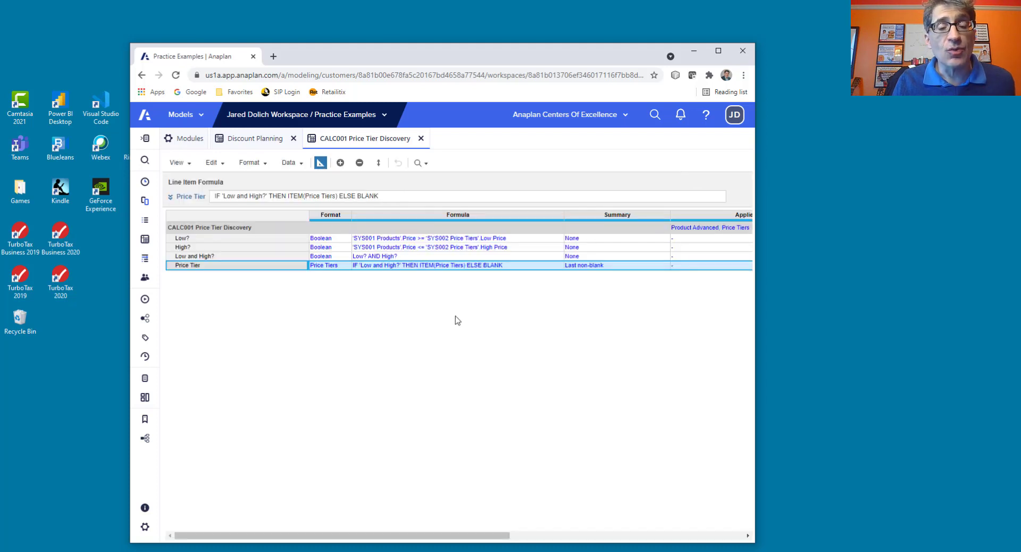
{"action": "left_click", "coordinate": [590, 268]}
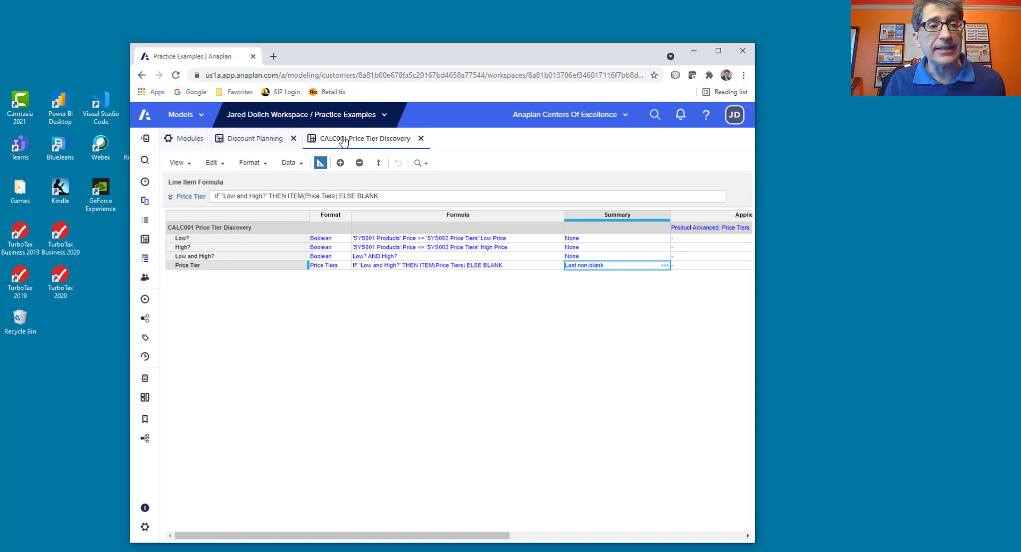
{"action": "left_click", "coordinate": [254, 140]}
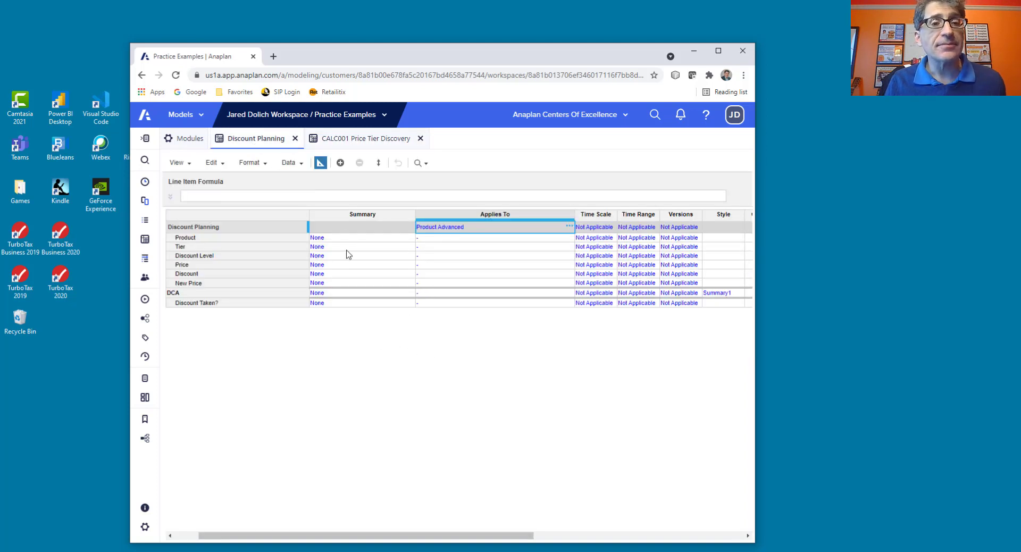
Inspect the Product, Tier and Discount Level line items and CALC001's Applies To, then show the grid.
{"action": "key", "text": "Left"}
{"action": "key", "text": "Left"}
{"action": "key", "text": "Left"}
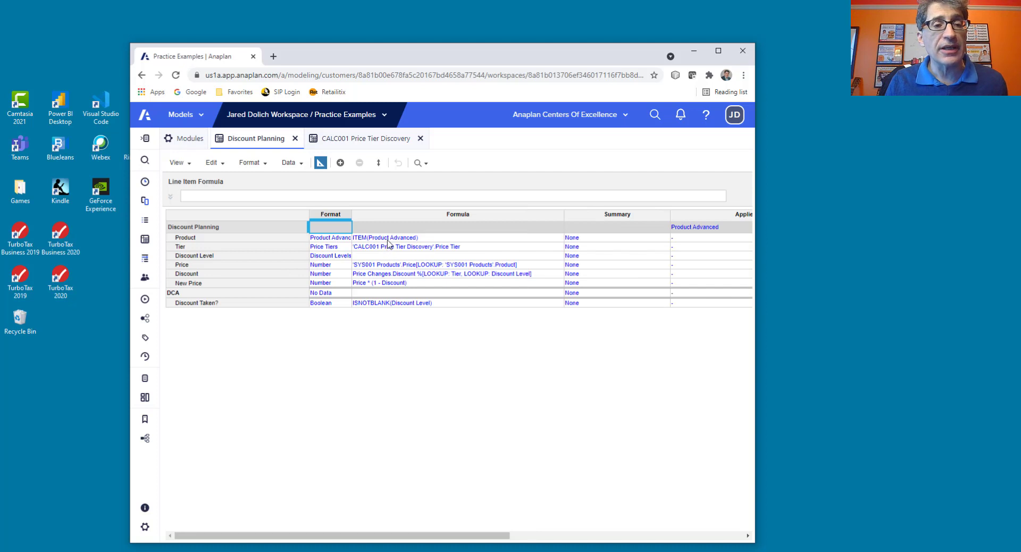
{"action": "left_click", "coordinate": [221, 238]}
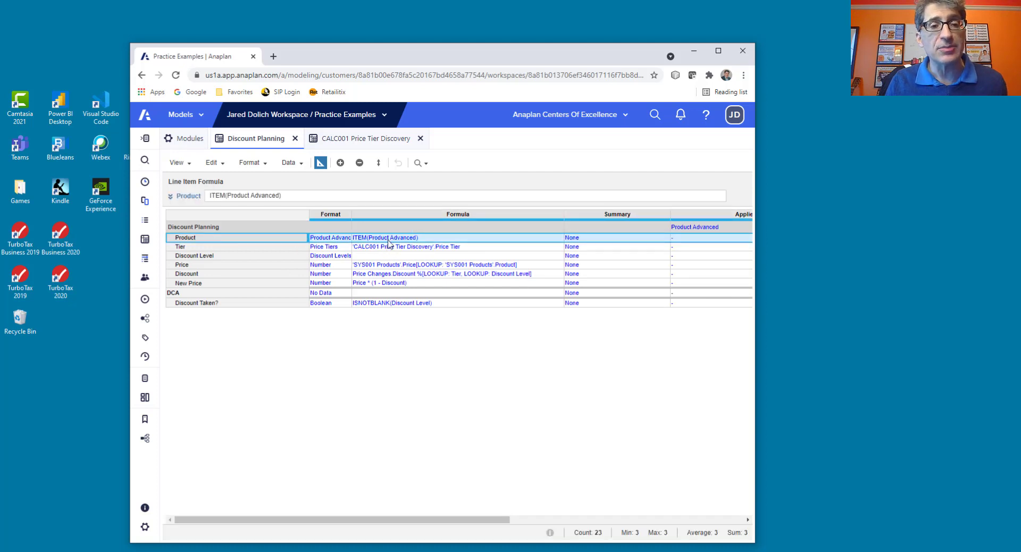
{"action": "left_click", "coordinate": [379, 247]}
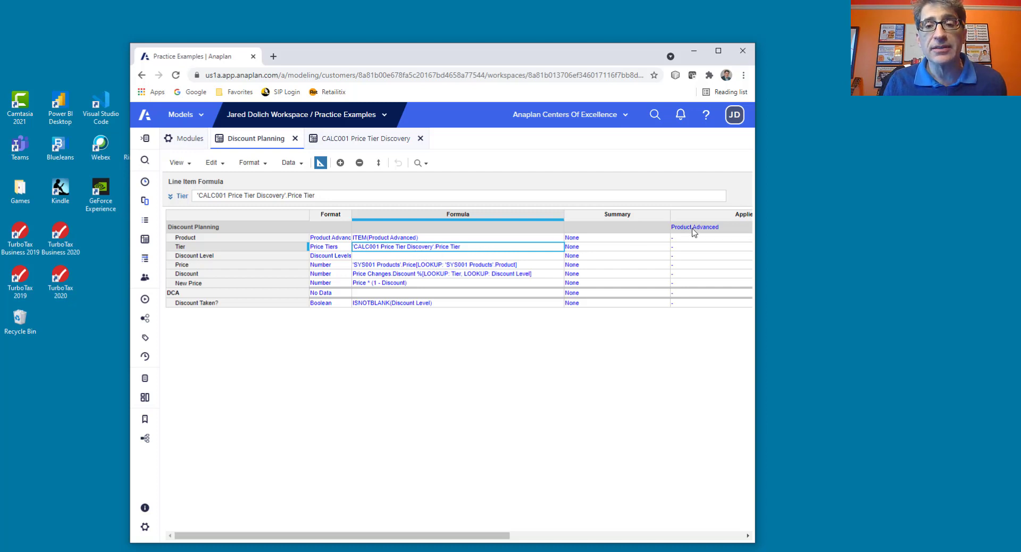
{"action": "left_click", "coordinate": [348, 140]}
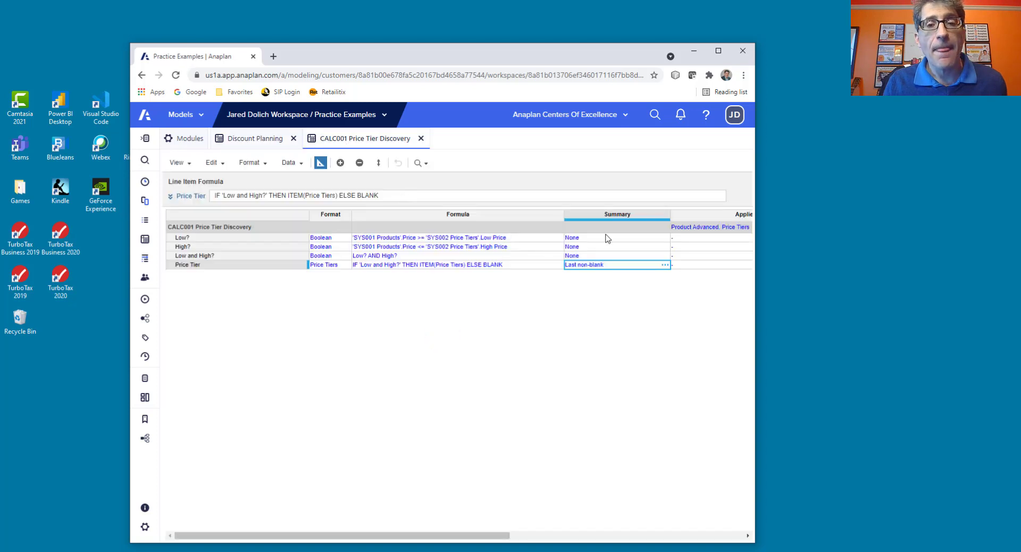
{"action": "left_click", "coordinate": [691, 226]}
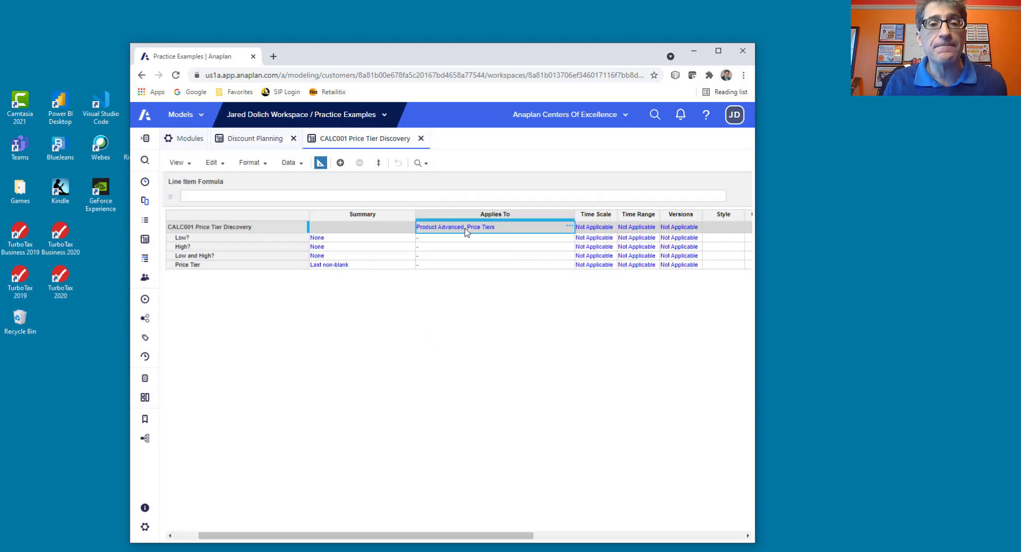
{"action": "left_click", "coordinate": [256, 140]}
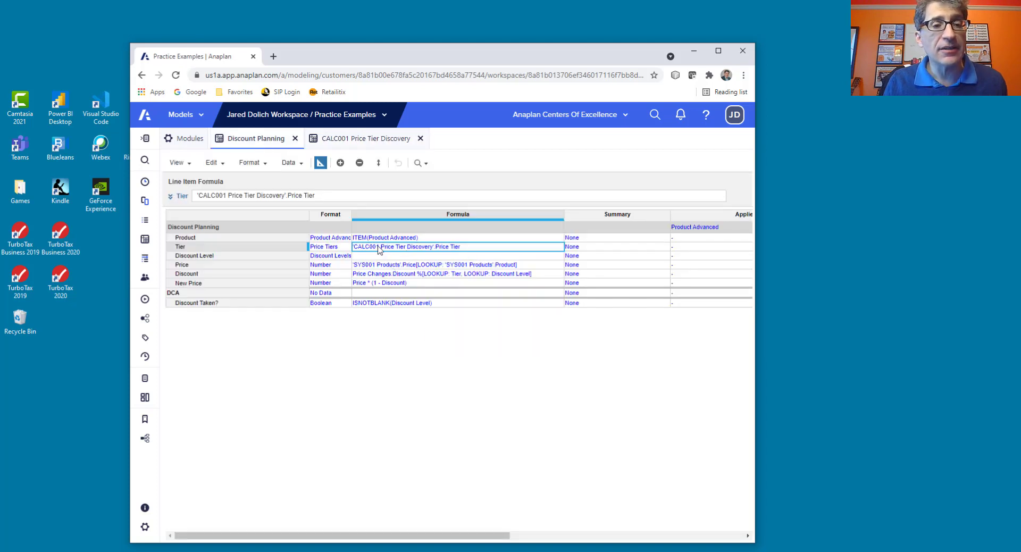
{"action": "left_click", "coordinate": [203, 256]}
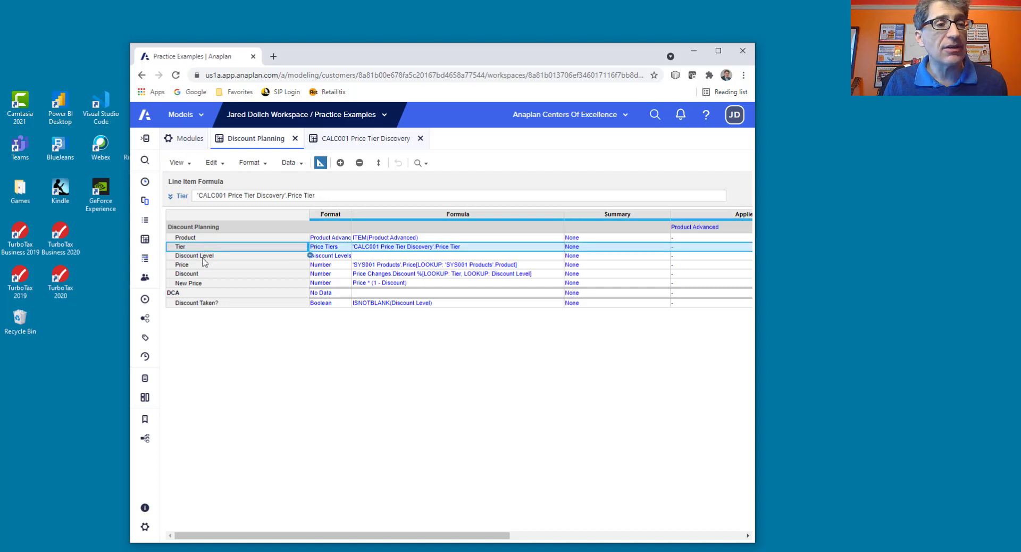
{"action": "left_click", "coordinate": [320, 163]}
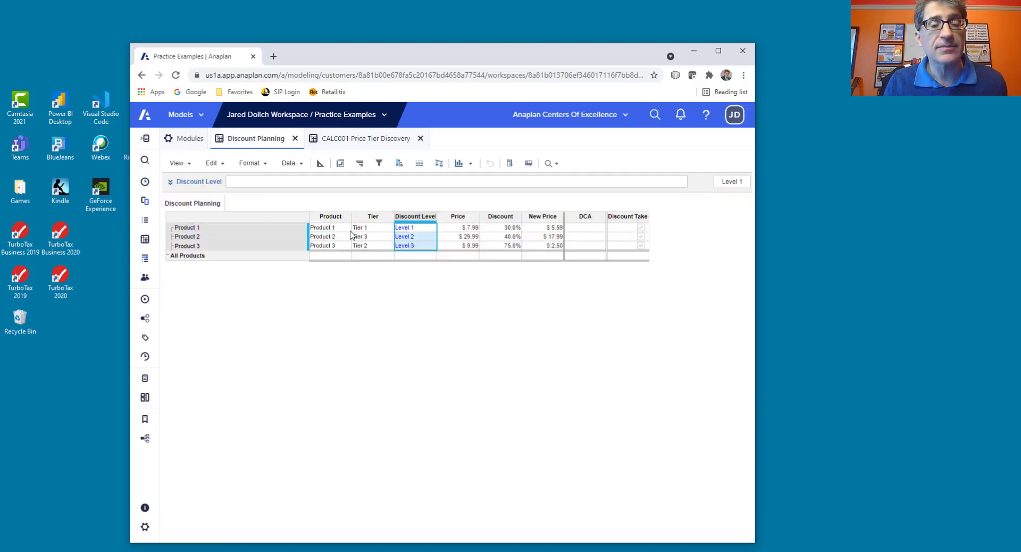
Check Product 1's Tier and Discount Level, open Price Changes, and return to Discount Planning.
{"action": "left_click", "coordinate": [374, 229]}
{"action": "left_click", "coordinate": [413, 228]}
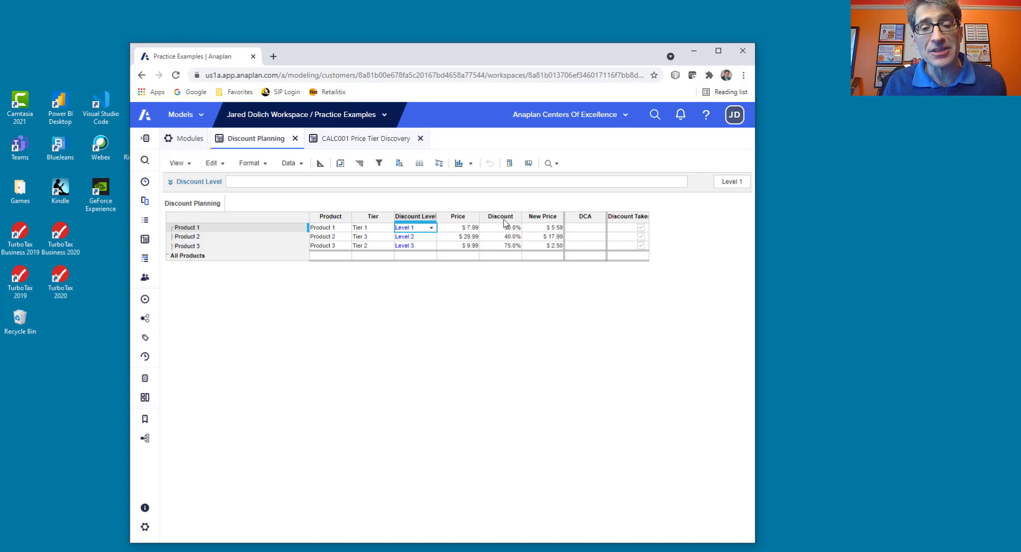
{"action": "left_click", "coordinate": [186, 140]}
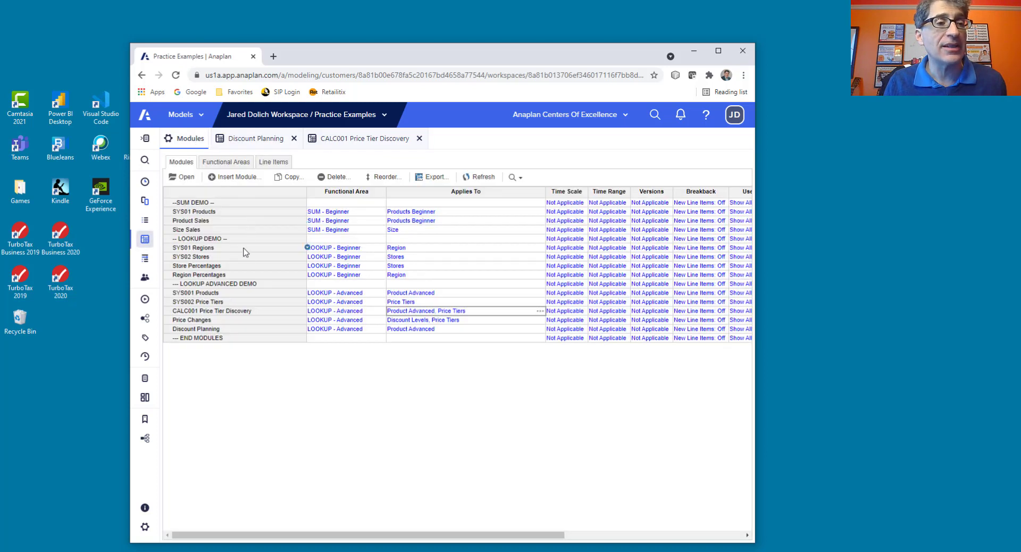
{"action": "left_click", "coordinate": [198, 321]}
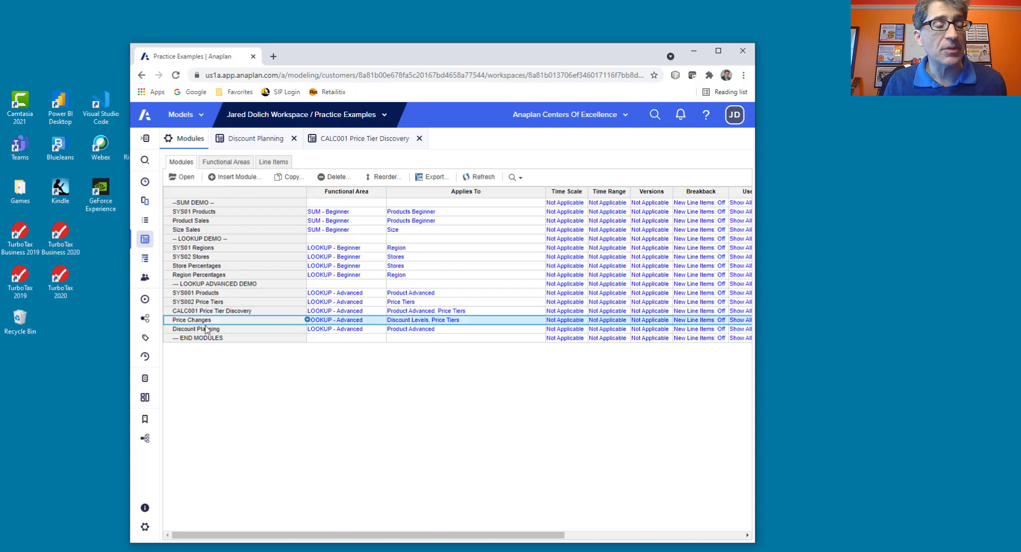
{"action": "left_click", "coordinate": [182, 180]}
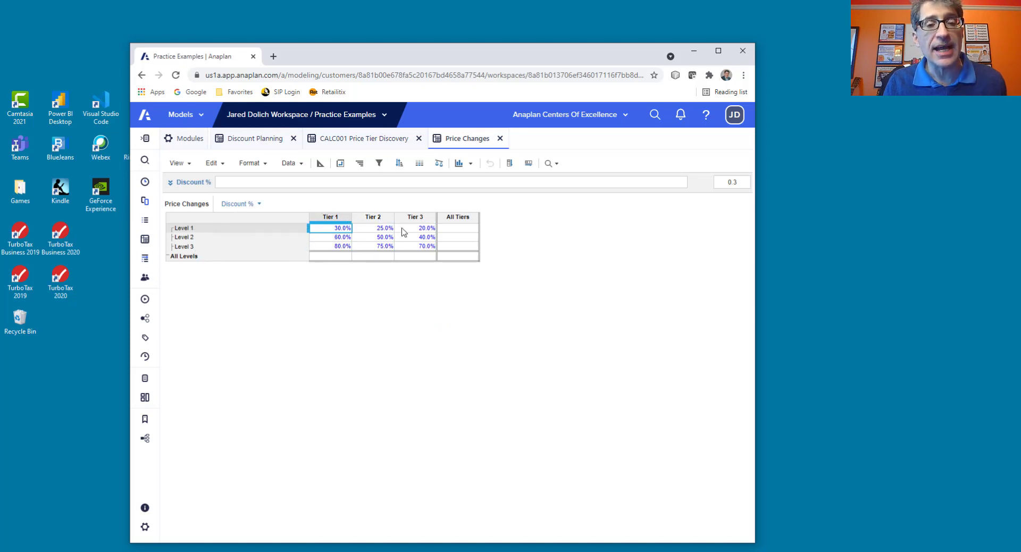
{"action": "left_click", "coordinate": [255, 139]}
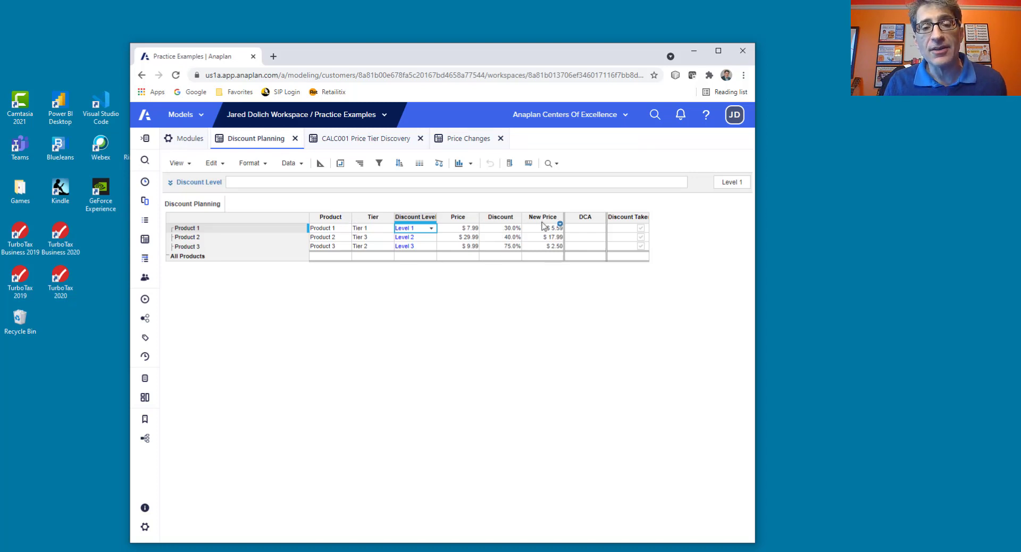
Review the Discount Taken? formula in Discount Planning's blueprint, then return to the grid.
{"action": "left_click", "coordinate": [321, 165]}
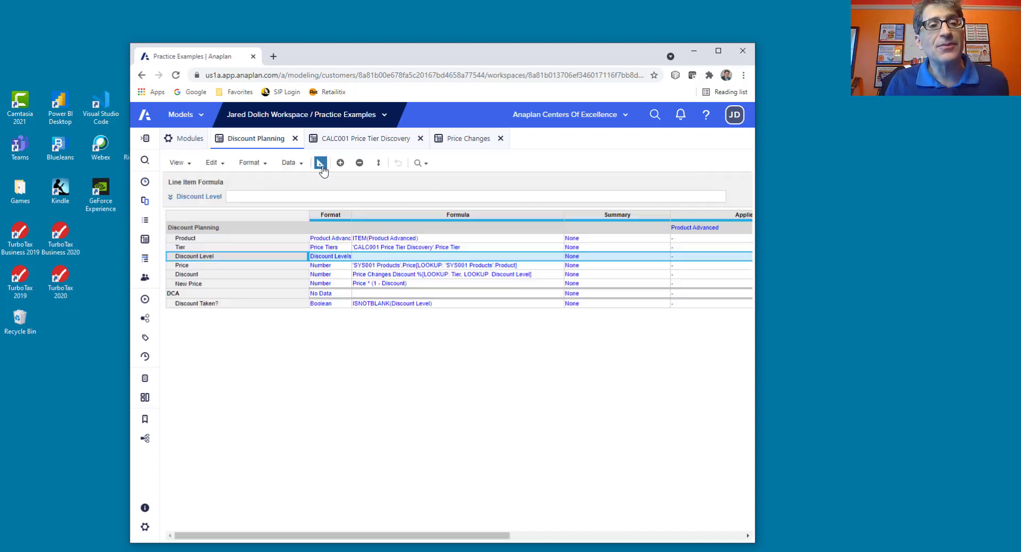
{"action": "left_click", "coordinate": [362, 304]}
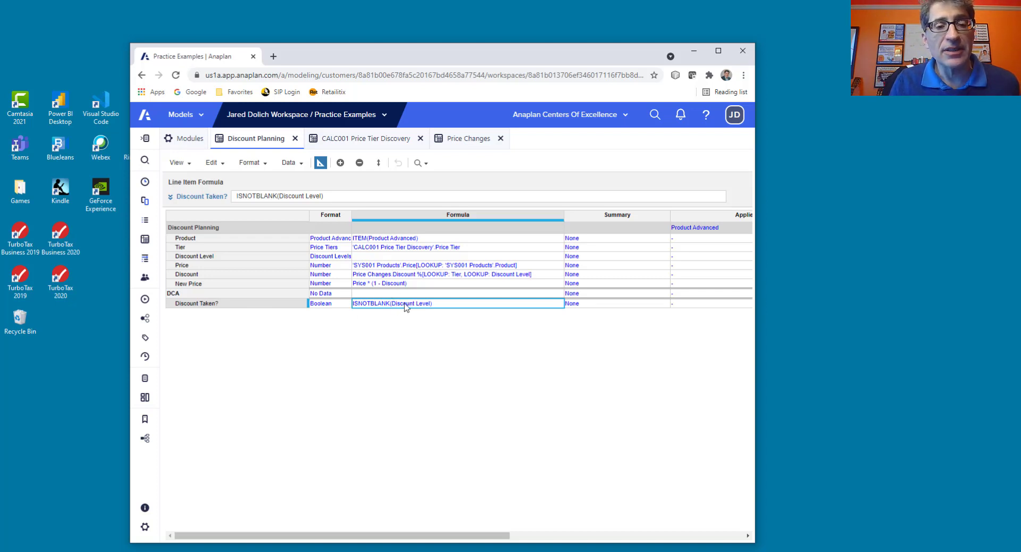
{"action": "left_click", "coordinate": [320, 163]}
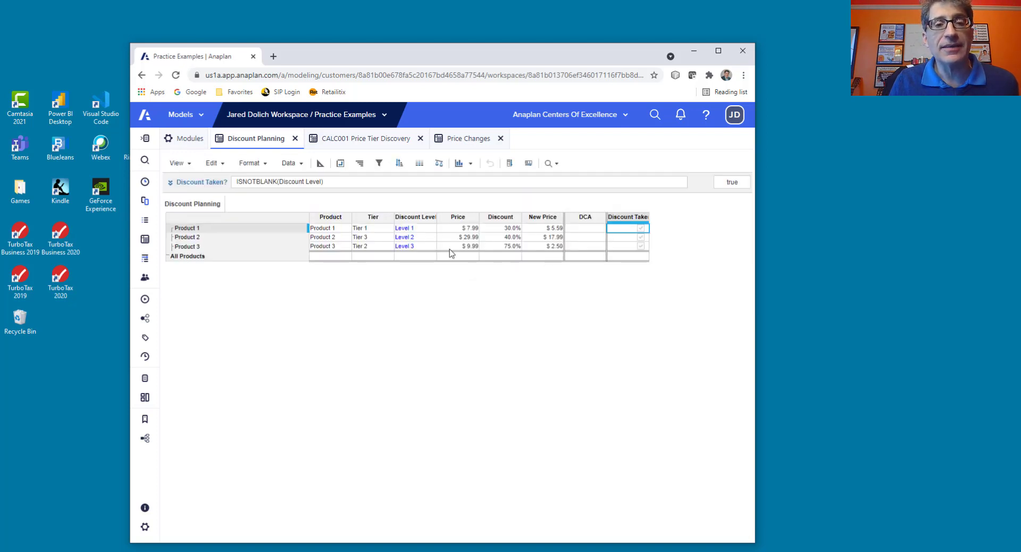
Clear Product 3's Discount Level to blank its price results, then reselect Level 3.
{"action": "left_click", "coordinate": [406, 247]}
{"action": "key", "text": "Delete"}
{"action": "left_click_drag", "start_coordinate": [458, 246], "coordinate": [552, 249]}
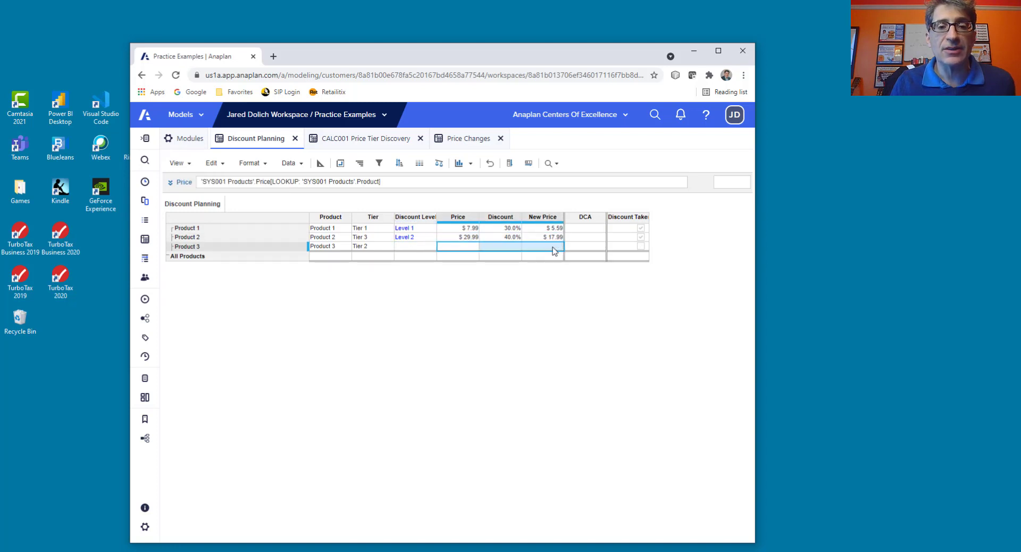
{"action": "left_click", "coordinate": [419, 247]}
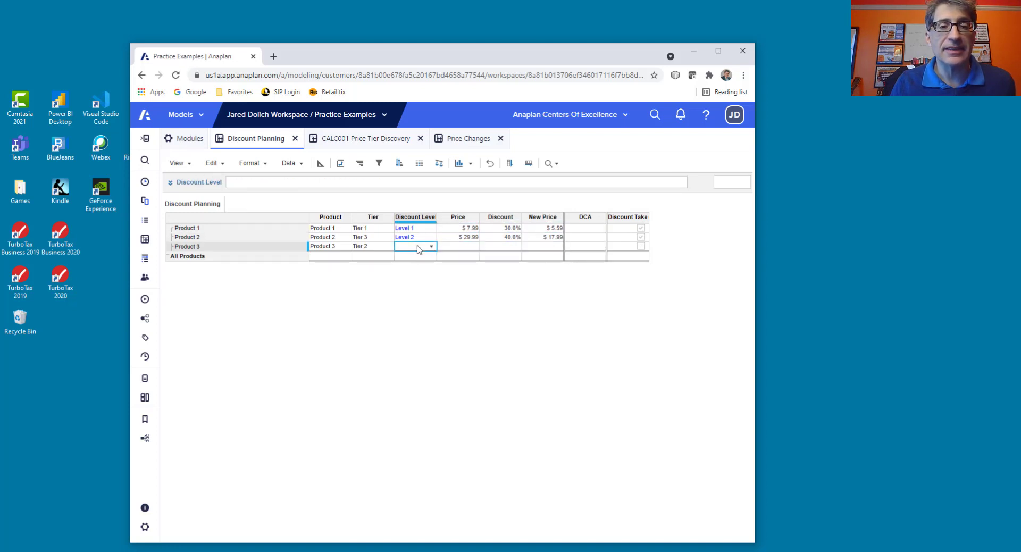
{"action": "left_click", "coordinate": [431, 248]}
{"action": "left_click", "coordinate": [415, 294]}
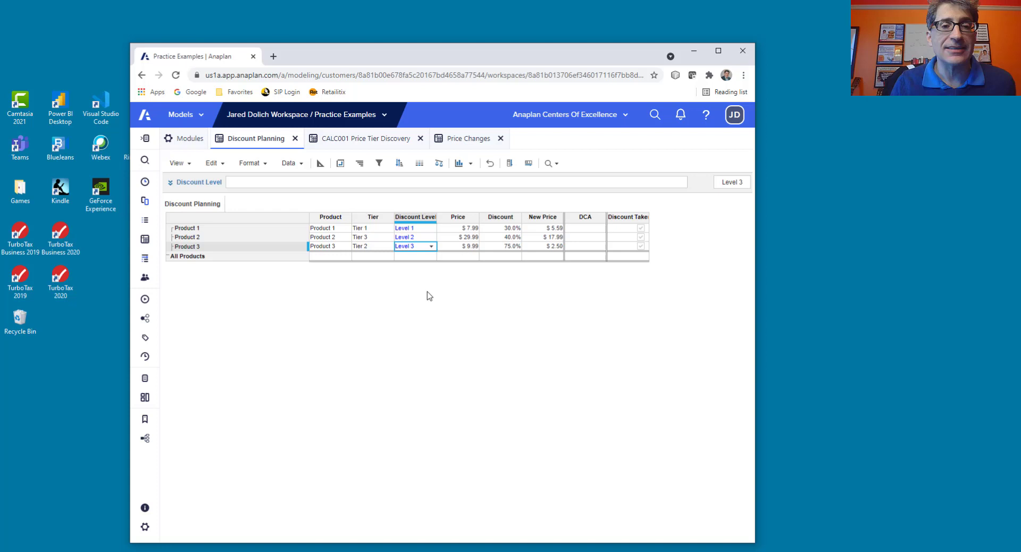
Show the write access drivers of Price, Discount and New Price, then move the browser off-screen.
{"action": "left_click", "coordinate": [321, 164]}
{"action": "left_click_drag", "start_coordinate": [467, 536], "coordinate": [594, 551]}
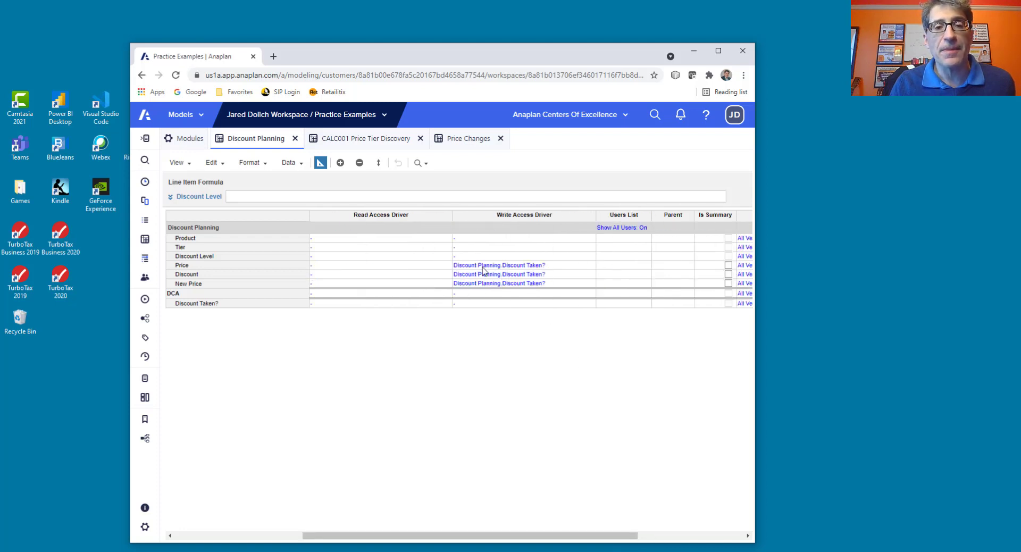
{"action": "left_click_drag", "start_coordinate": [483, 265], "coordinate": [482, 284]}
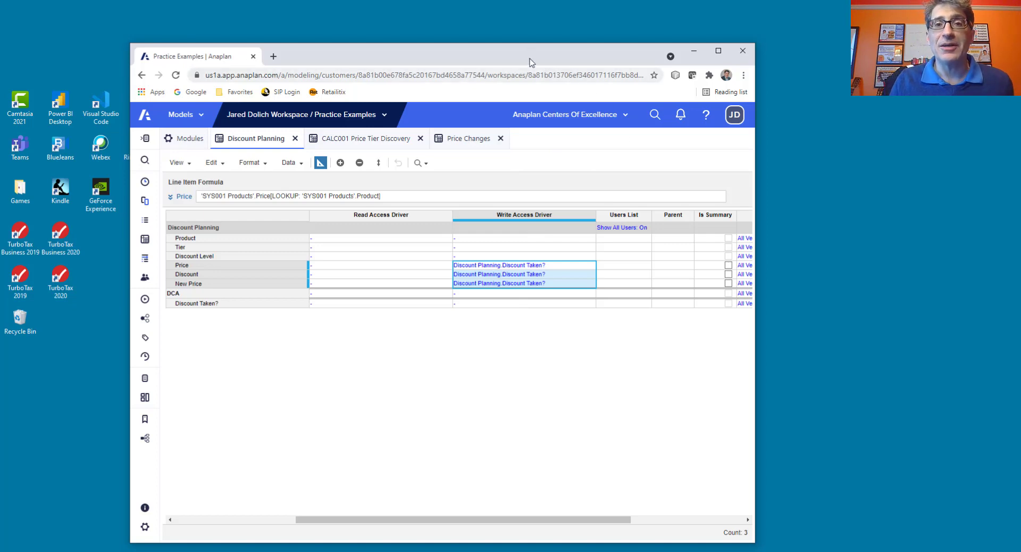
{"action": "left_click_drag", "start_coordinate": [547, 57], "coordinate": [1020, 170]}
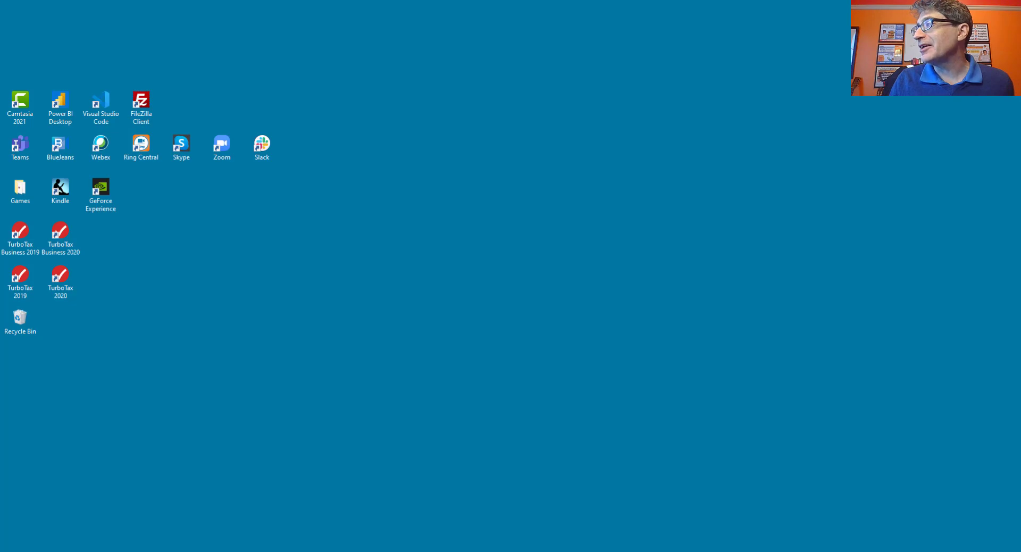
Move the PowerPoint window showing the LOOKUP Level 3 Difficulty slide onto this monitor and maximize it.
{"action": "left_click_drag", "start_coordinate": [1020, 223], "coordinate": [790, 13]}
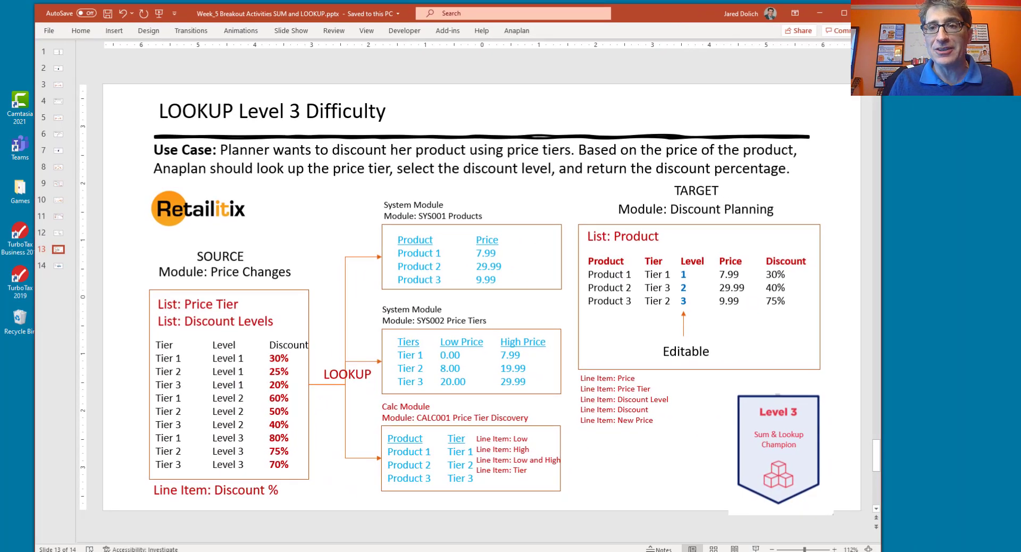
{"action": "left_click", "coordinate": [844, 12]}
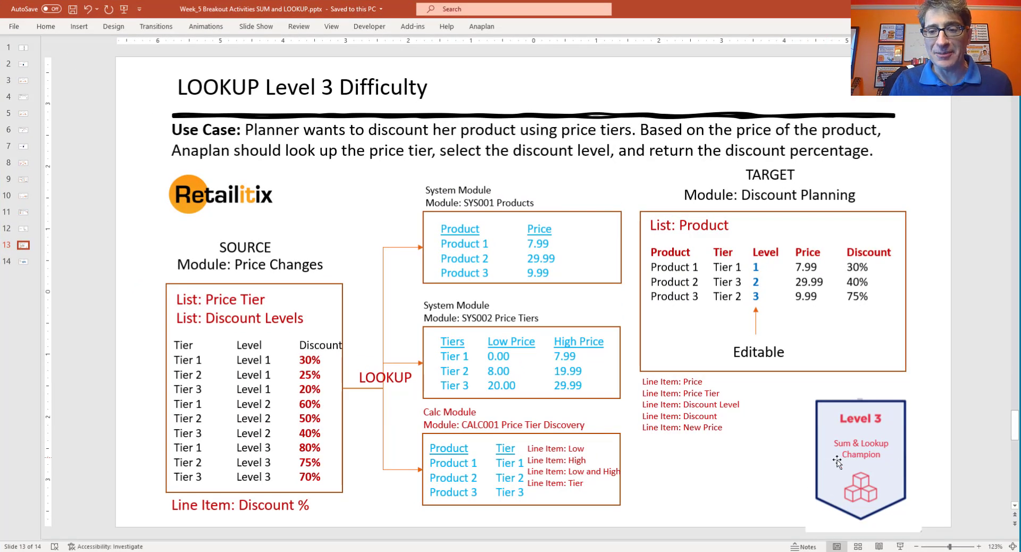